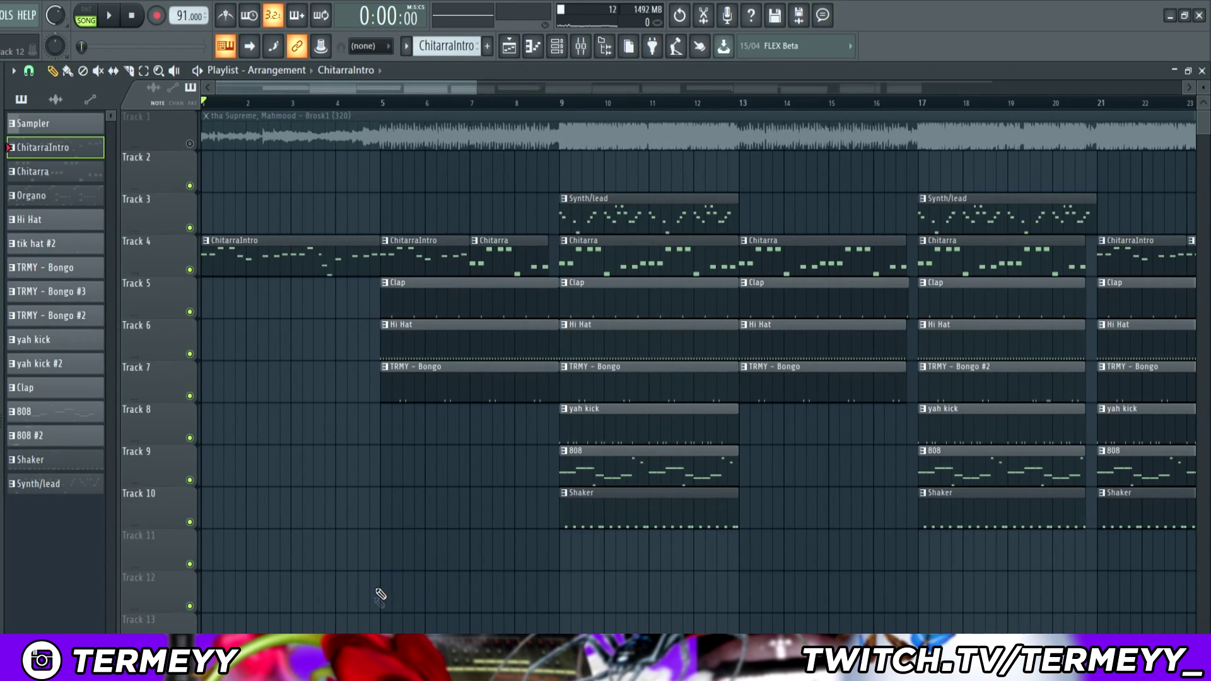
- Play the ChitarraIntro pattern and review its Omnisphere notes in the piano roll
key("space")
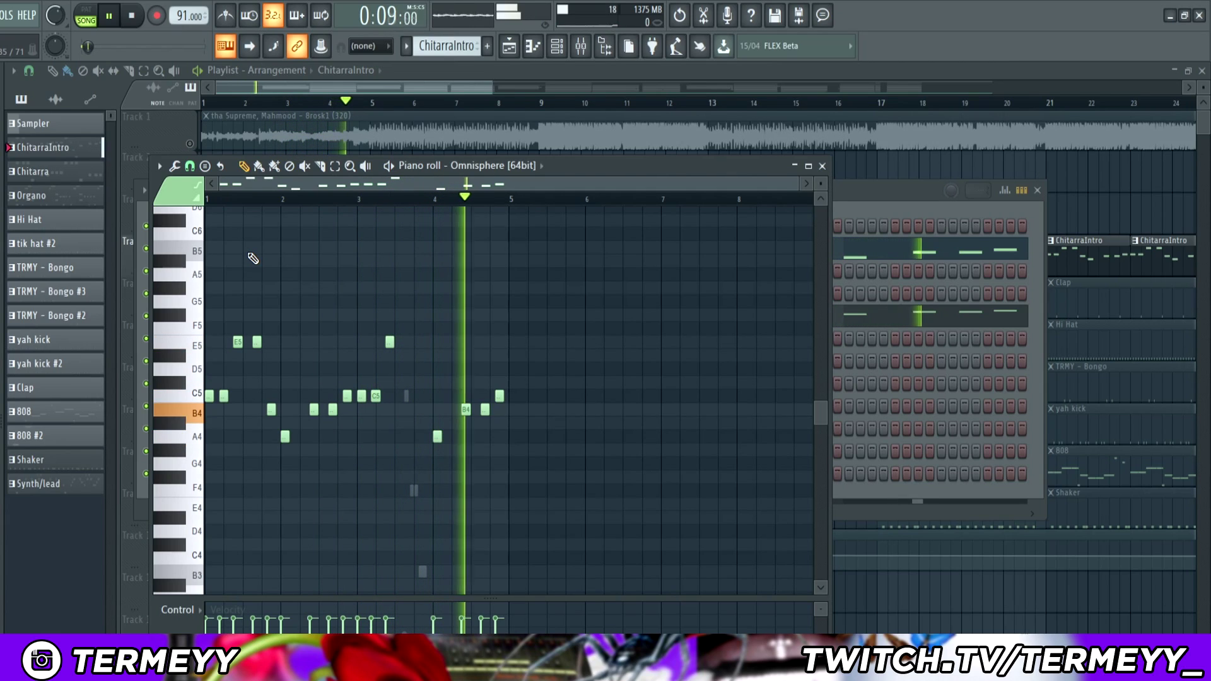
key("space")
left_click(822, 166)
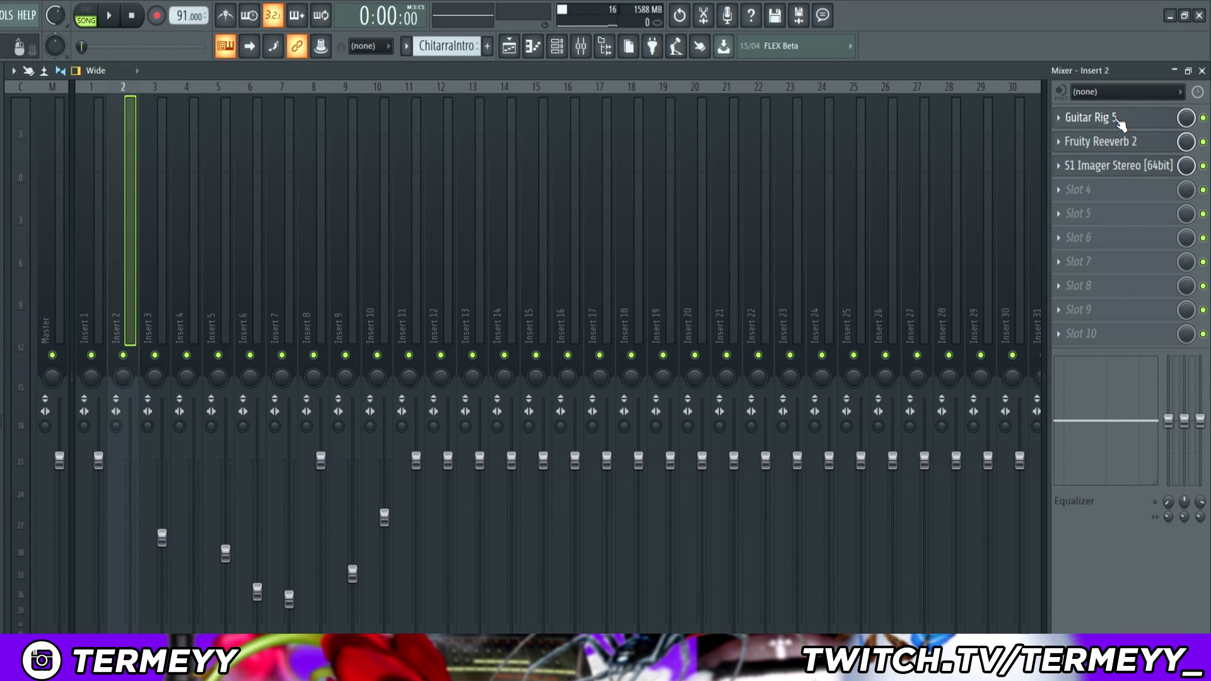
- Inspect the Guitar Rig 5, Fruity Reeverb 2 and S1 Imager Stereo effects on mixer Insert 2
left_click(1118, 121)
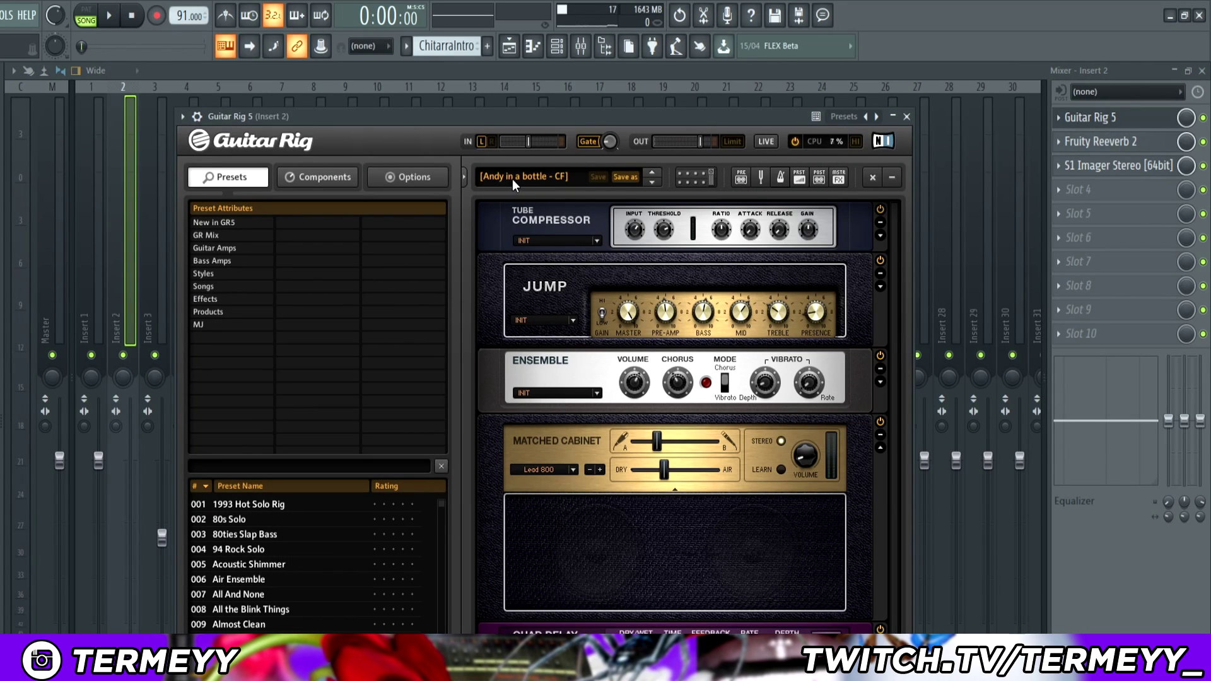
left_click(906, 116)
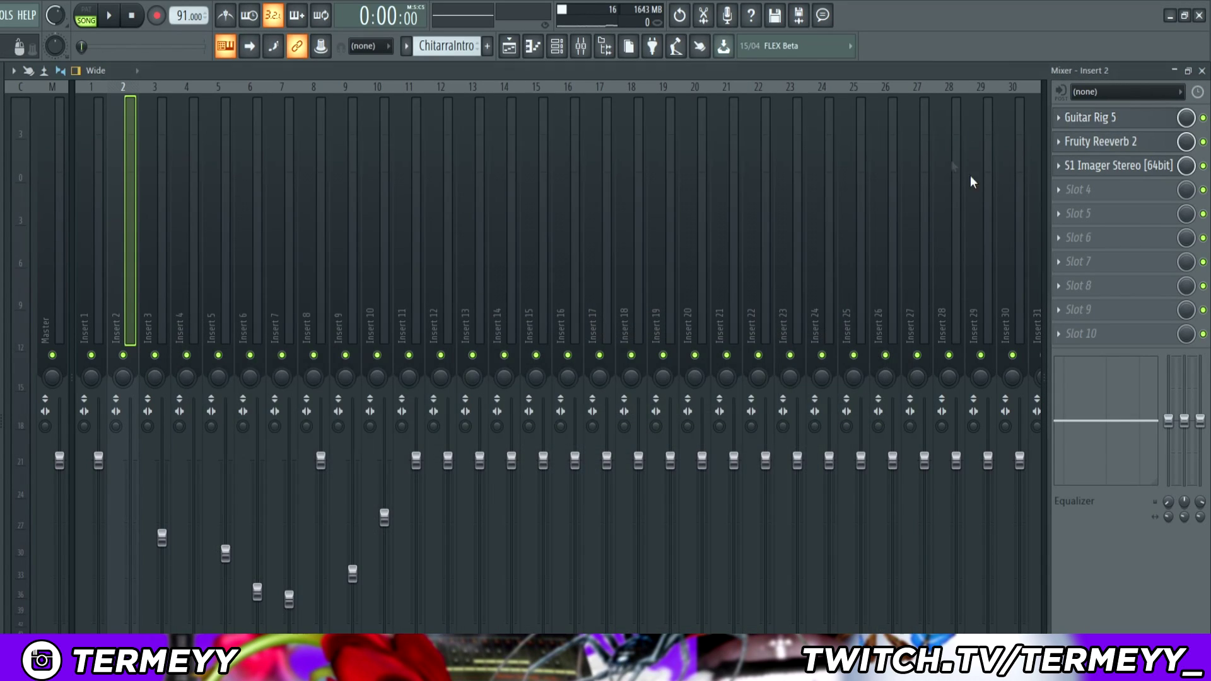
left_click(1110, 142)
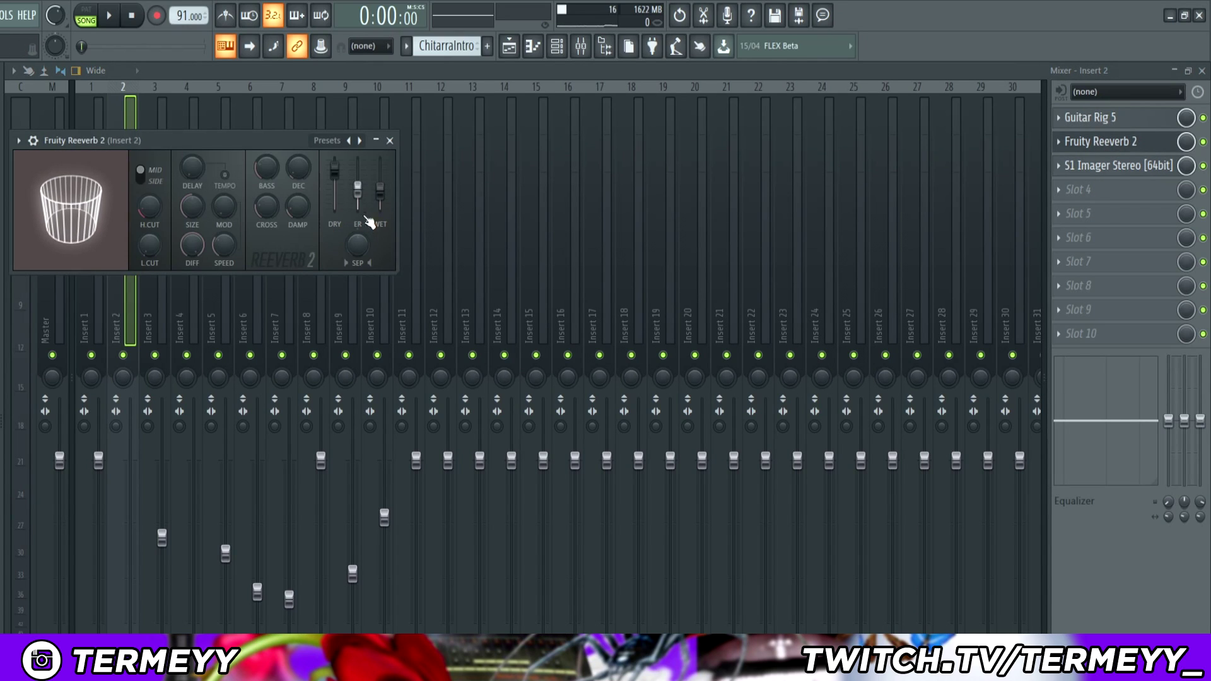
left_click(1110, 167)
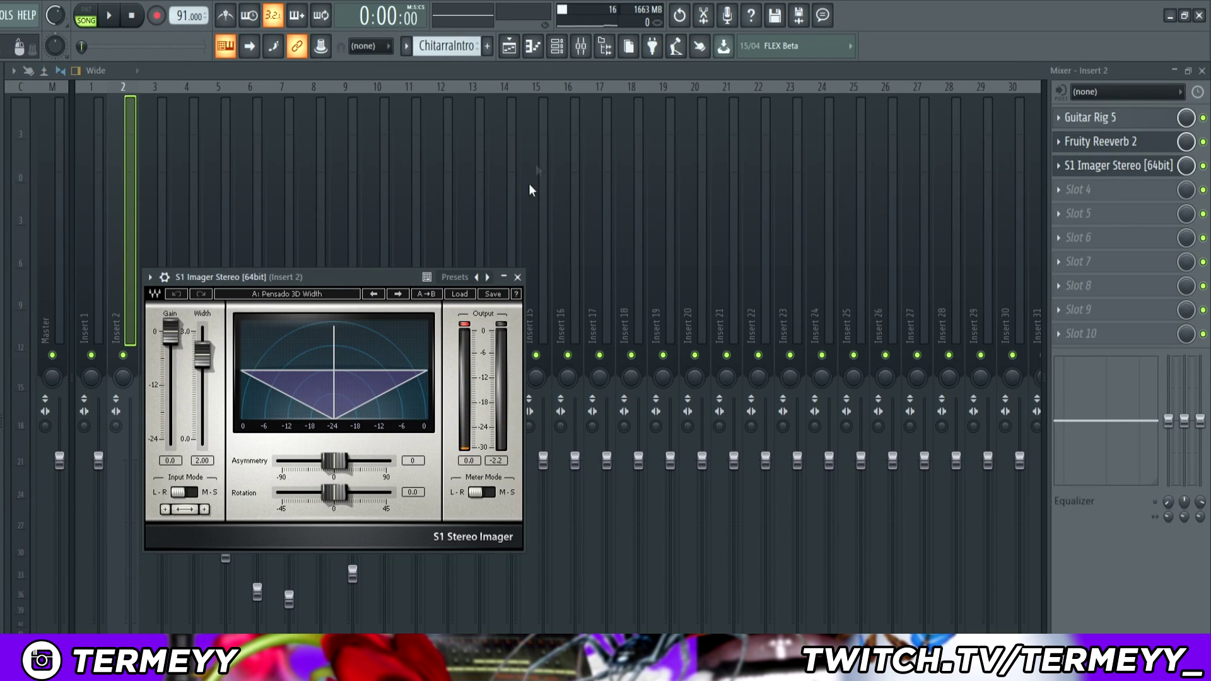
- Return to the playlist, open the Chitarra pattern's piano roll and listen to its melody
left_click(509, 46)
double_click(183, 194)
key("space")
scroll(224, 316, "up", 2)
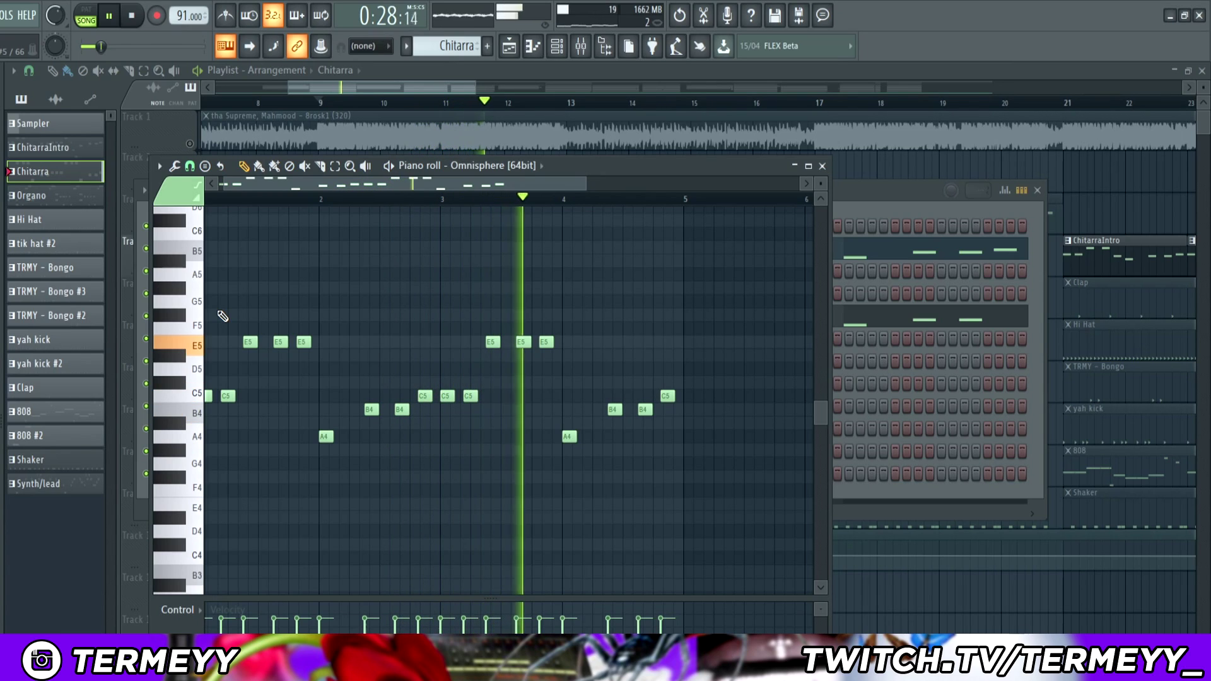
scroll(222, 316, "down", 1)
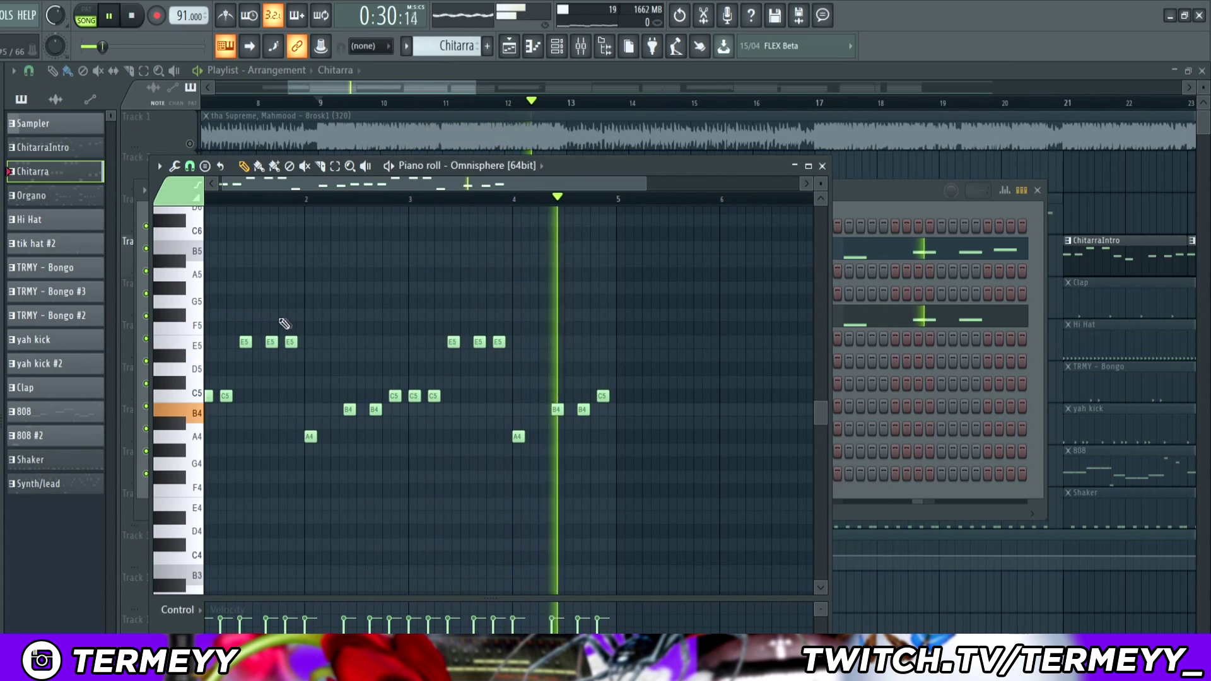
left_click(327, 84)
key("space")
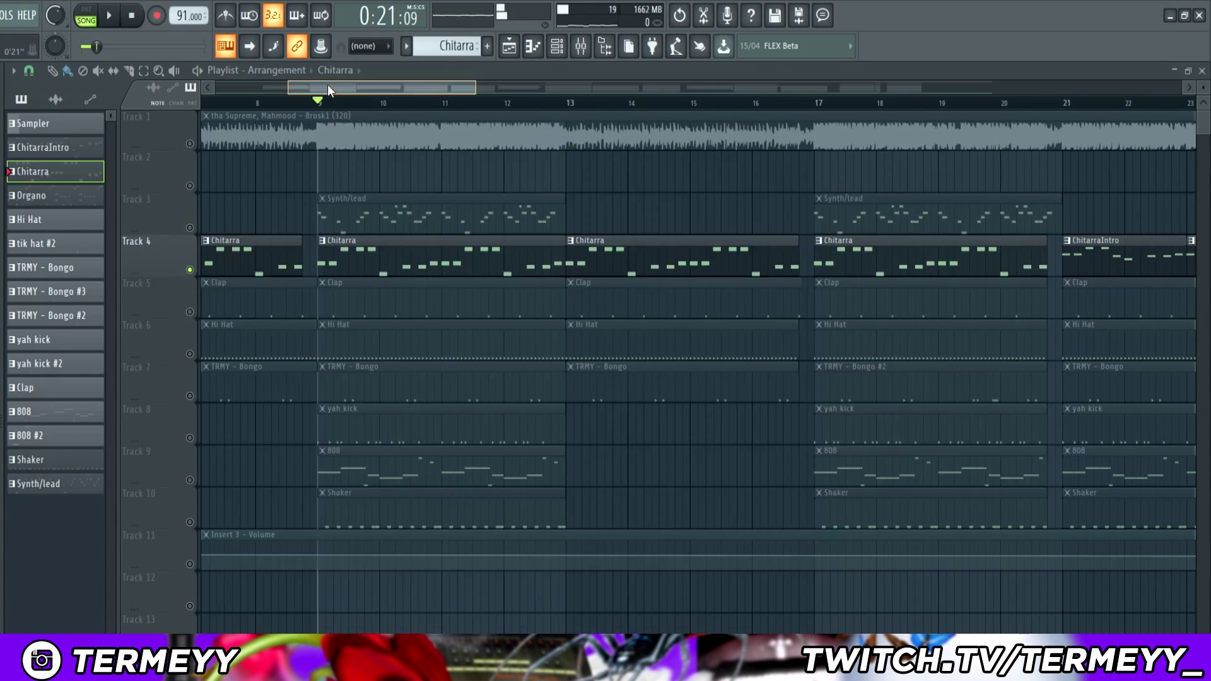
- Open the Clap clip, play its pattern and review its steps in the channel rack
scroll(327, 85, "up", 1)
left_click(488, 301)
double_click(488, 300)
key("space")
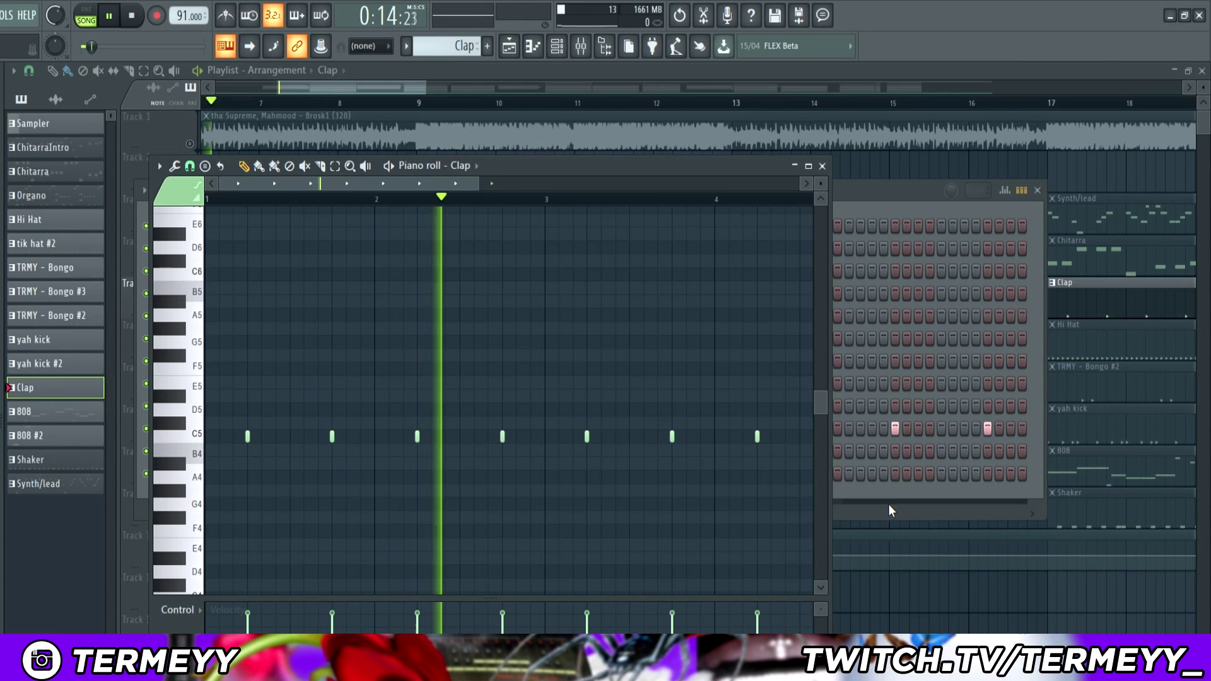
left_click(899, 510)
key("space")
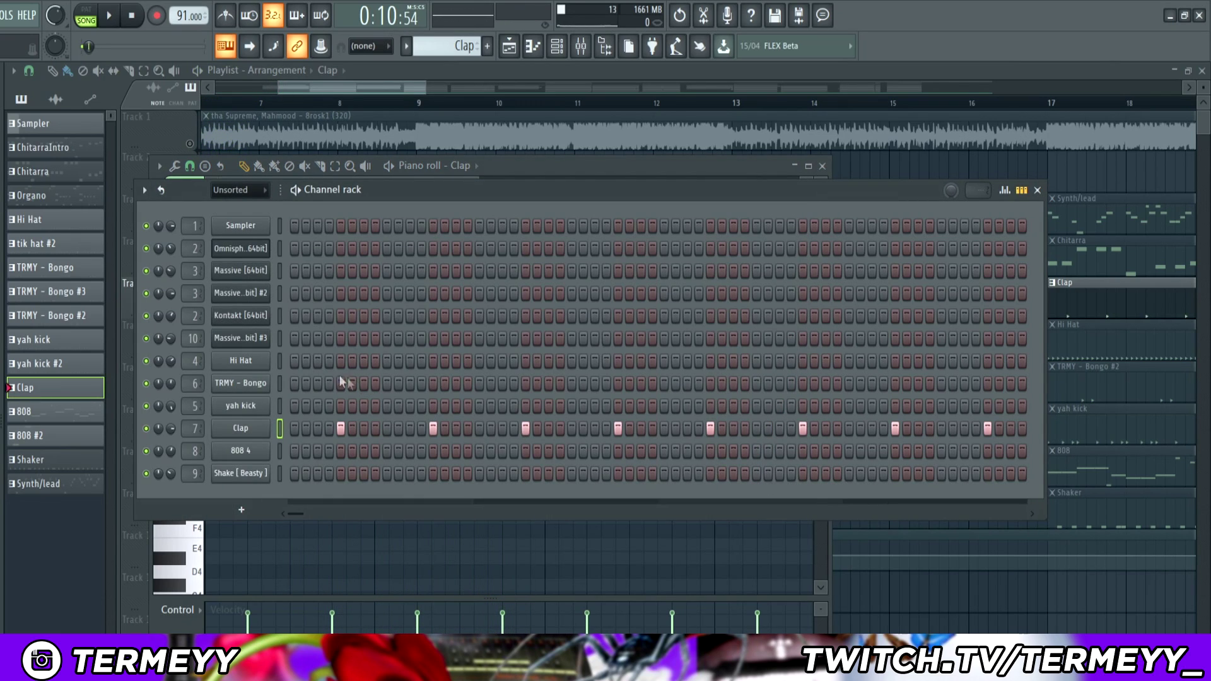
left_click(255, 430)
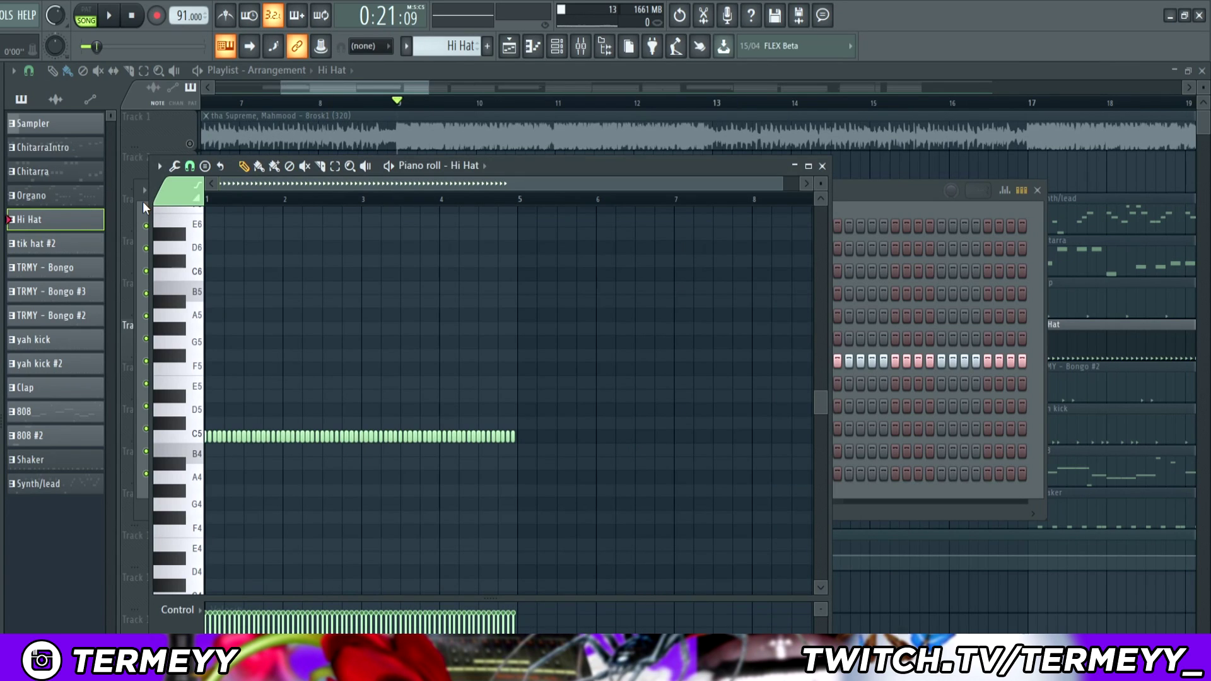
- Play the Hi Hat pattern soloed while examining its notes in the piano roll
key("space")
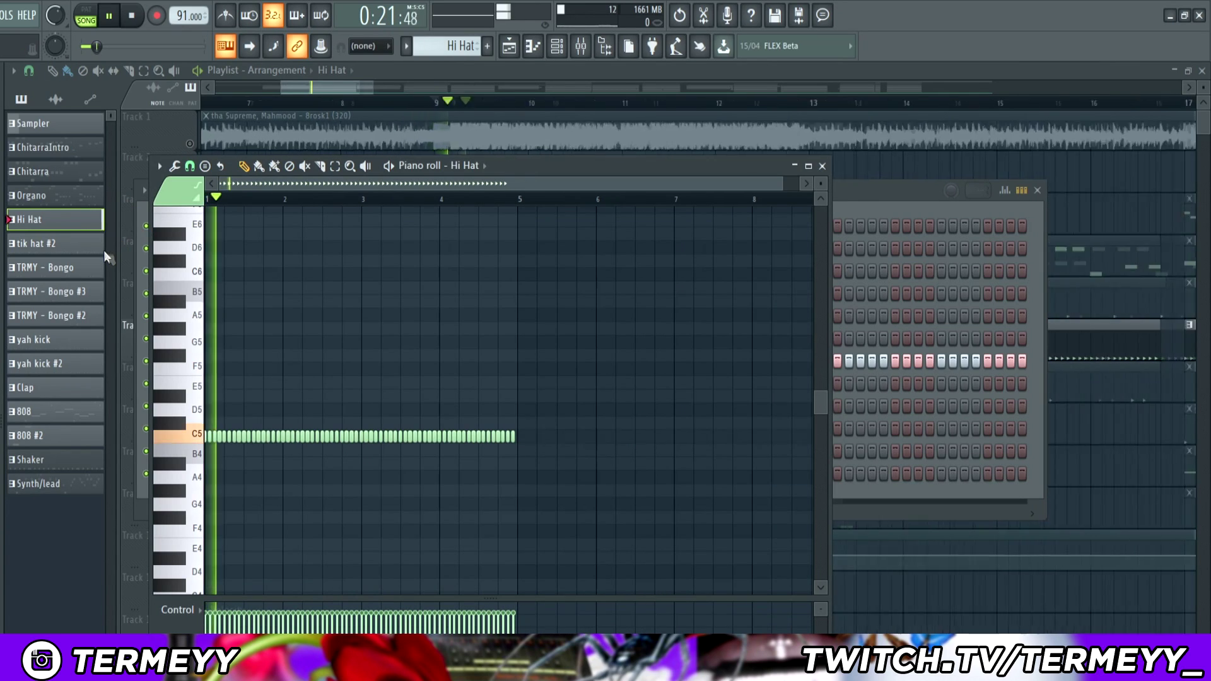
scroll(227, 282, "up", 3)
scroll(257, 252, "down", 3)
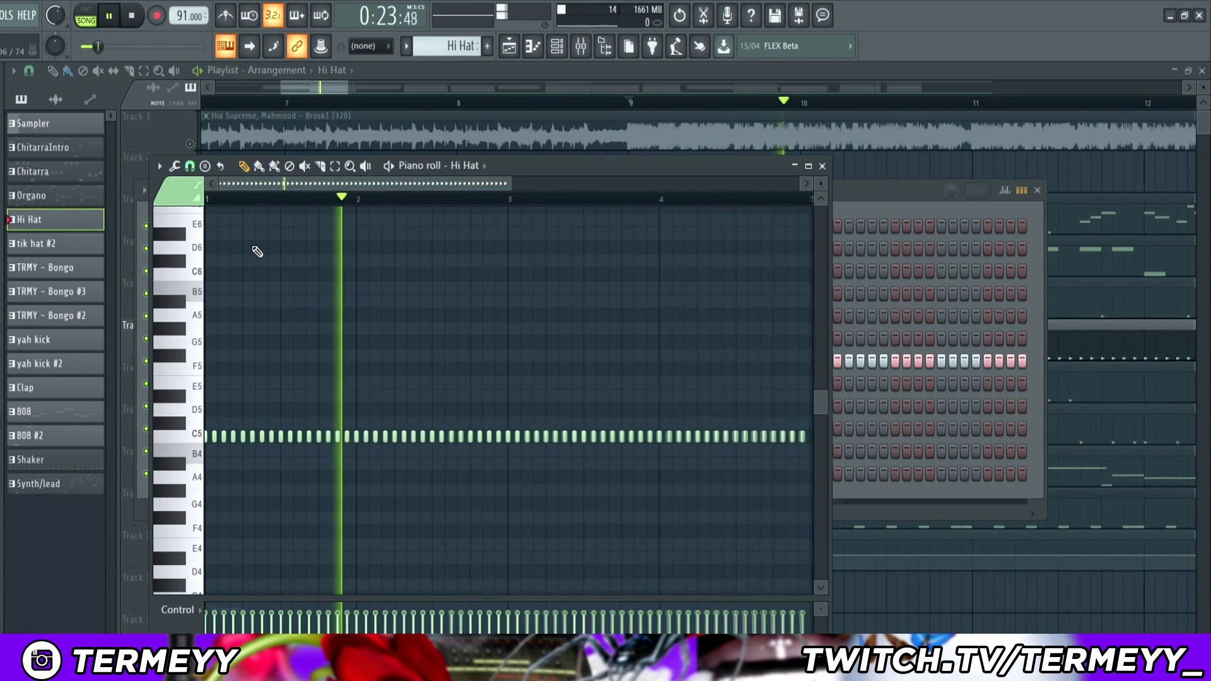
key("space")
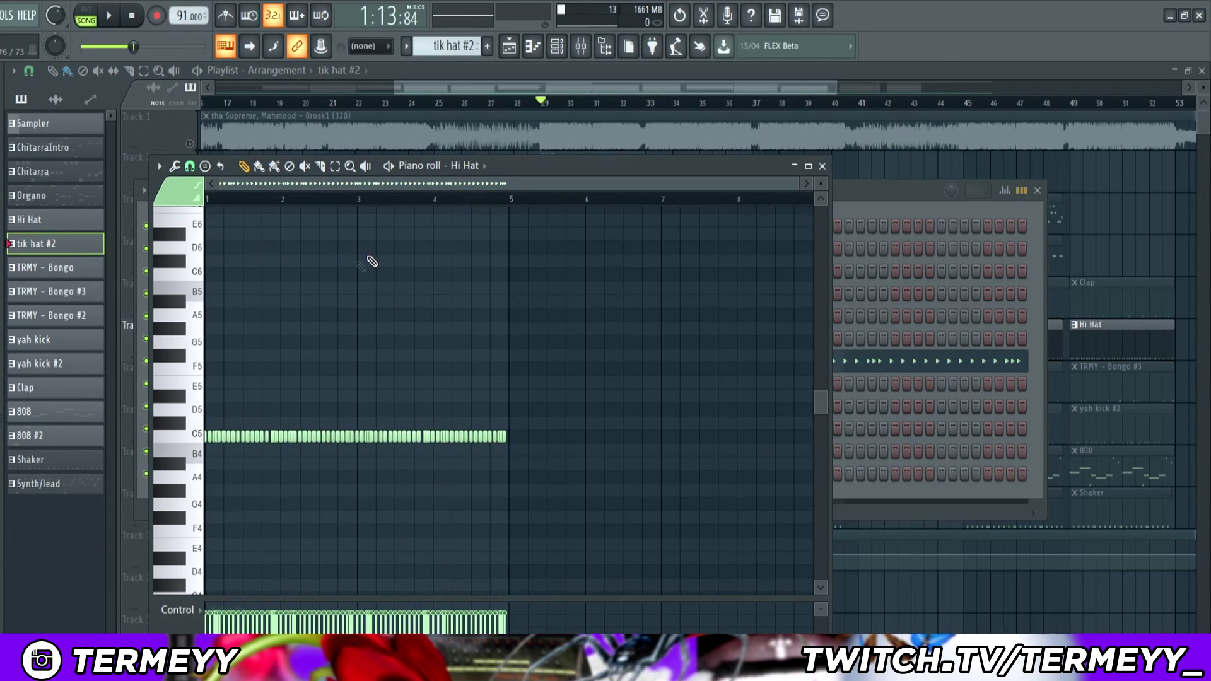
- Play the tik hat #2 pattern and examine its hi-hat rolls in the piano roll
scroll(311, 210, "down", 2)
scroll(243, 209, "up", 1)
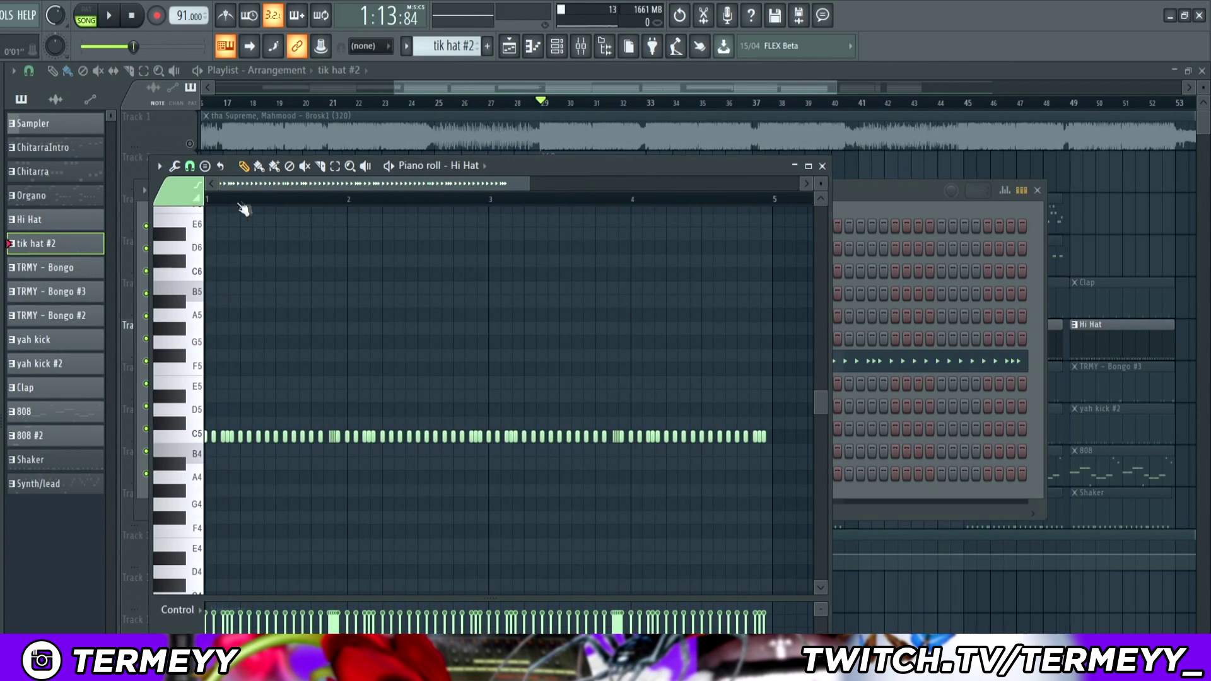
key("space")
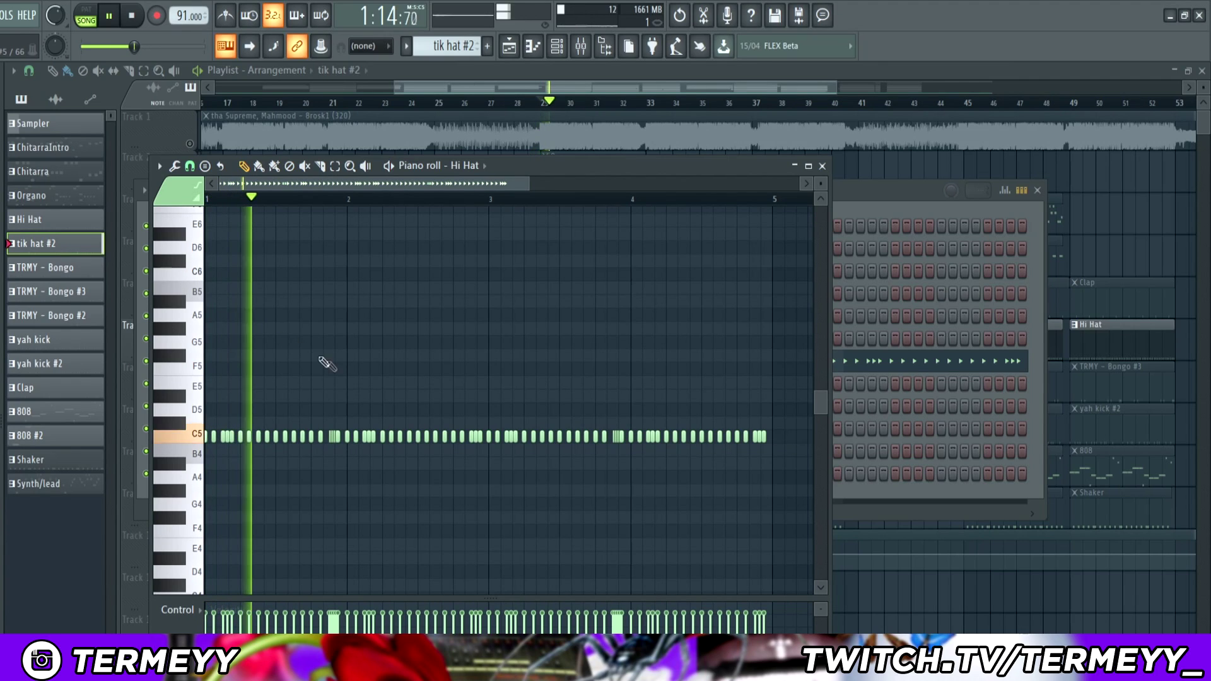
scroll(387, 400, "up", 2)
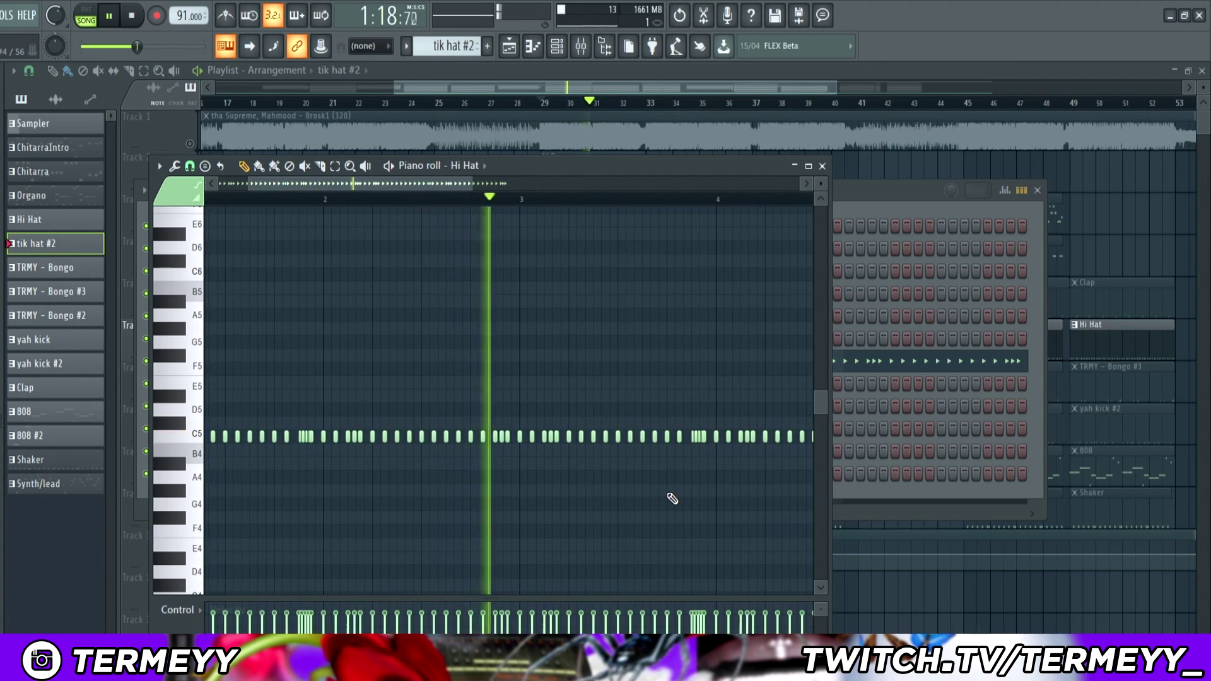
scroll(687, 498, "down", 2)
scroll(694, 503, "up", 2)
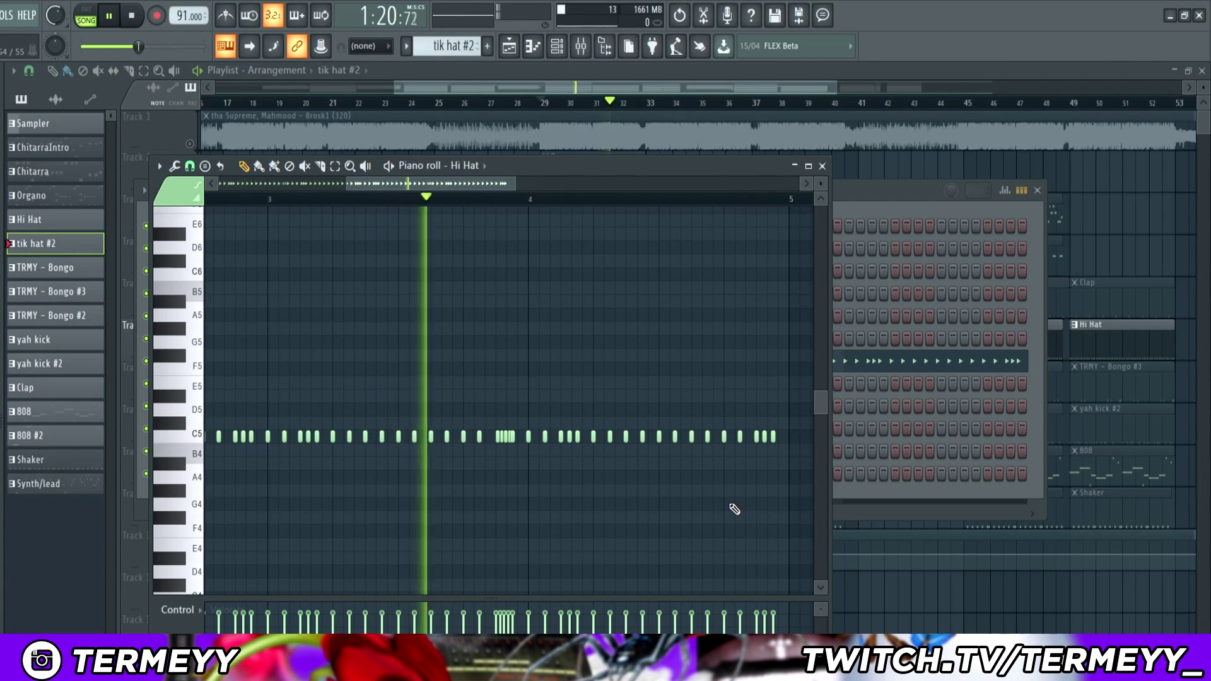
scroll(662, 465, "down", 3)
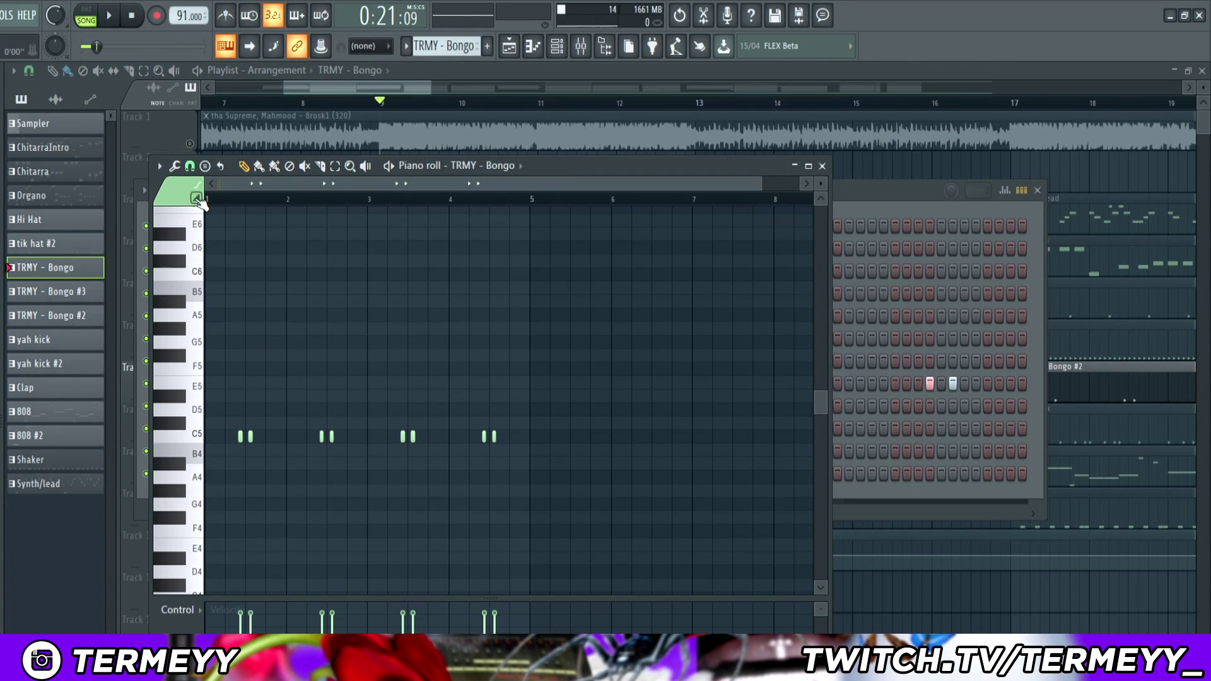
- Play the TRMY - Bongo pattern and examine where its hits fall in the piano roll
key("space")
scroll(227, 303, "up", 3)
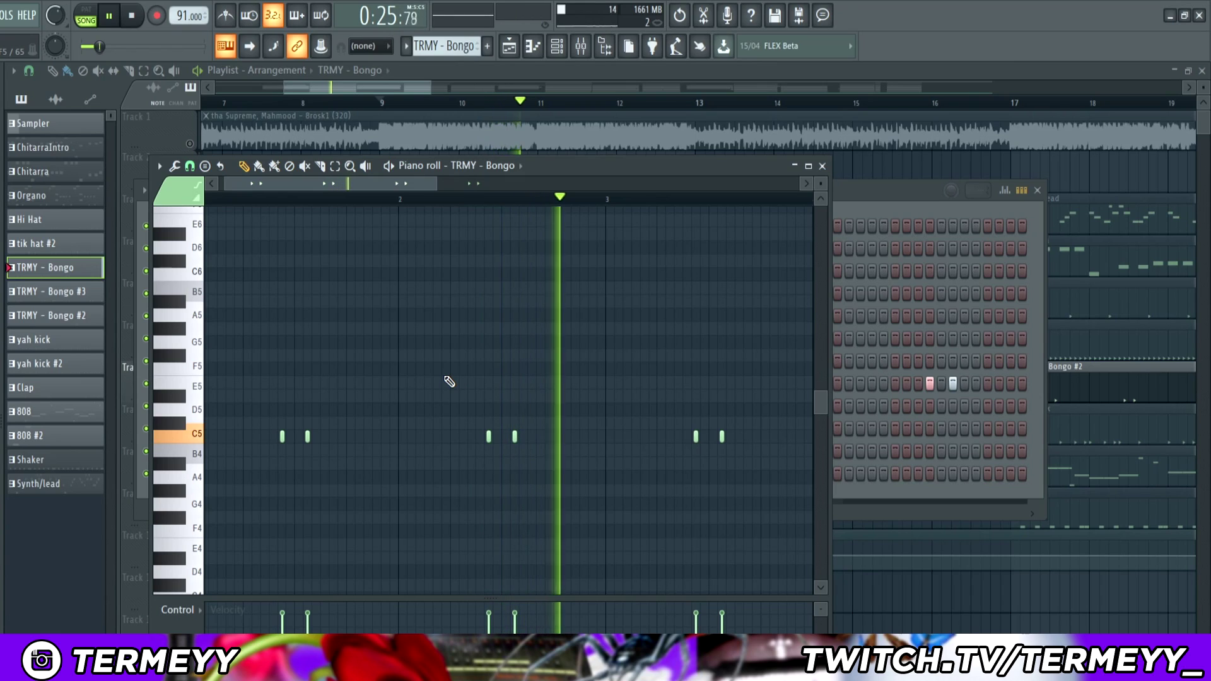
key("space")
- Open the yah kick clip from the playlist and listen to its full pattern in the piano roll
left_click(401, 124)
scroll(401, 124, "up", 3)
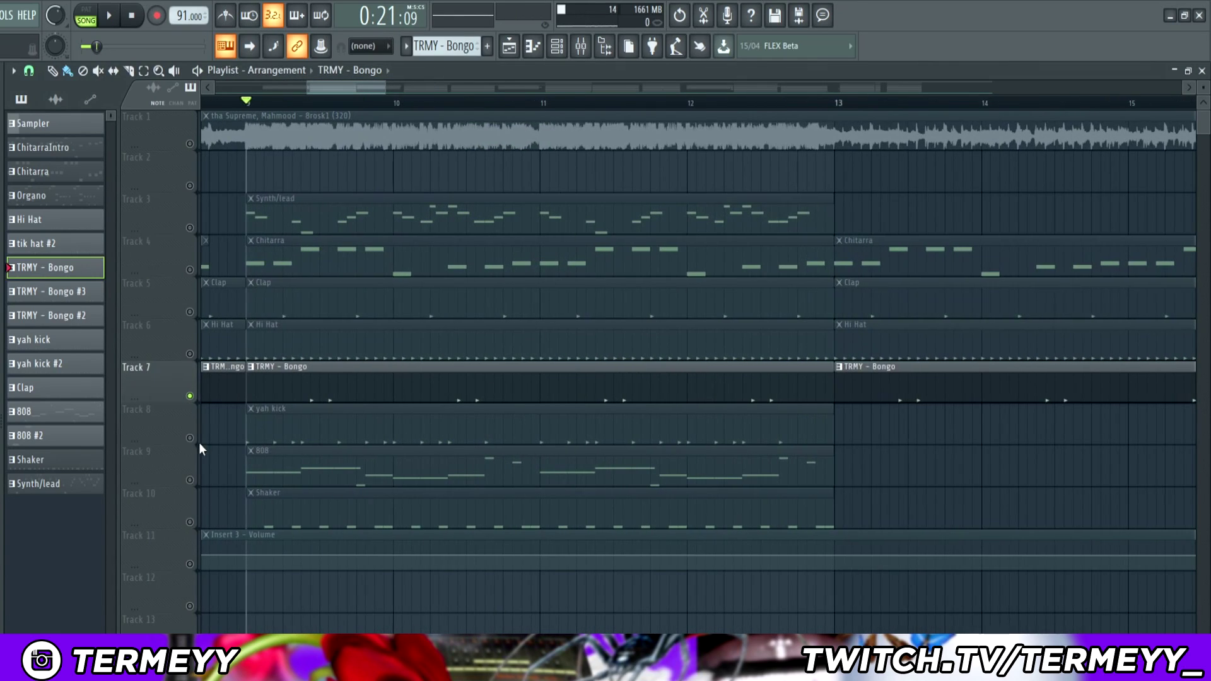
left_click(238, 433)
double_click(279, 422)
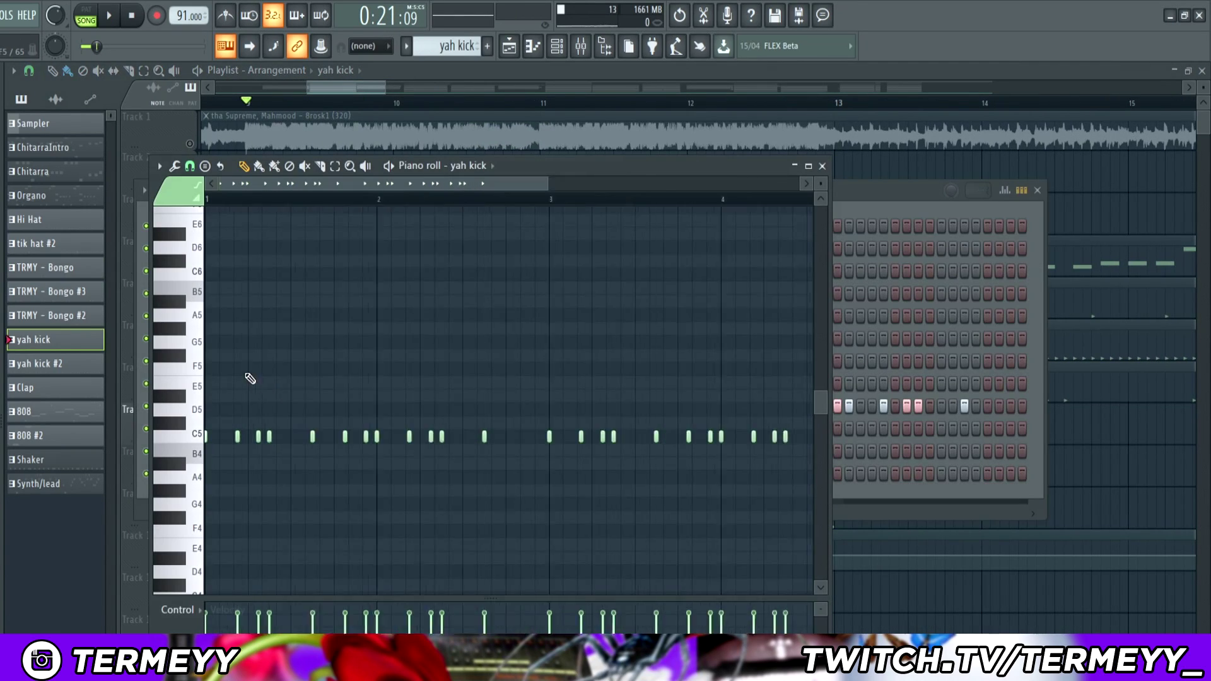
key("space")
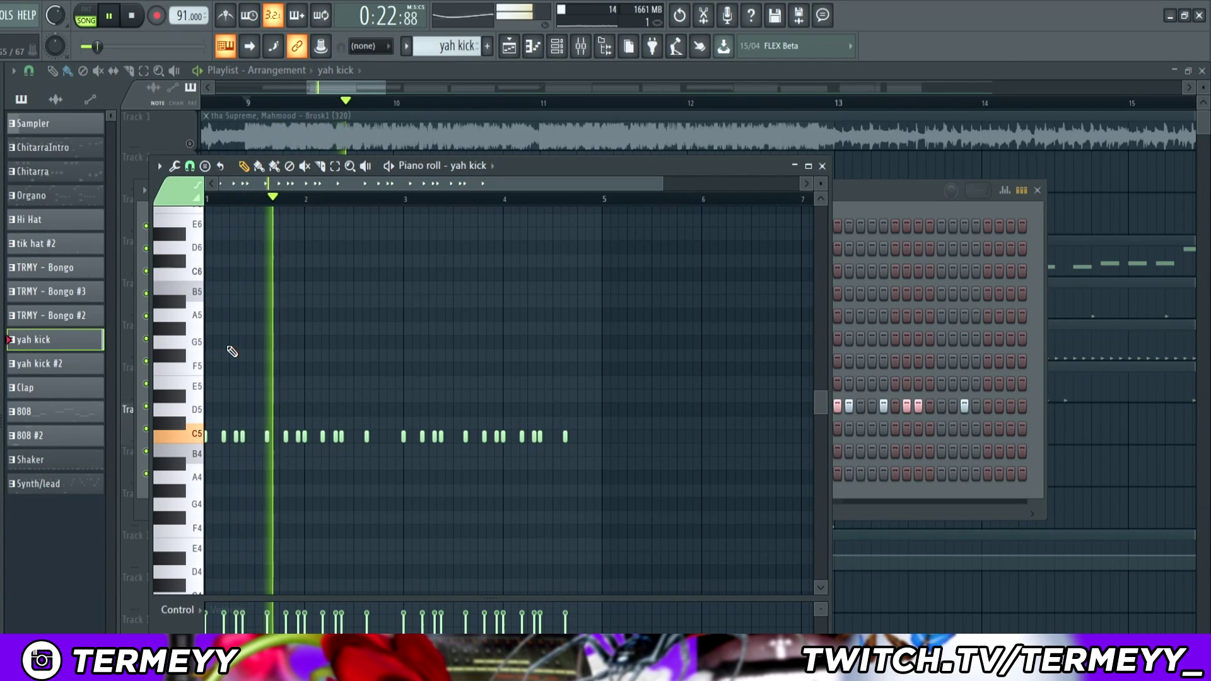
scroll(232, 351, "up", 2)
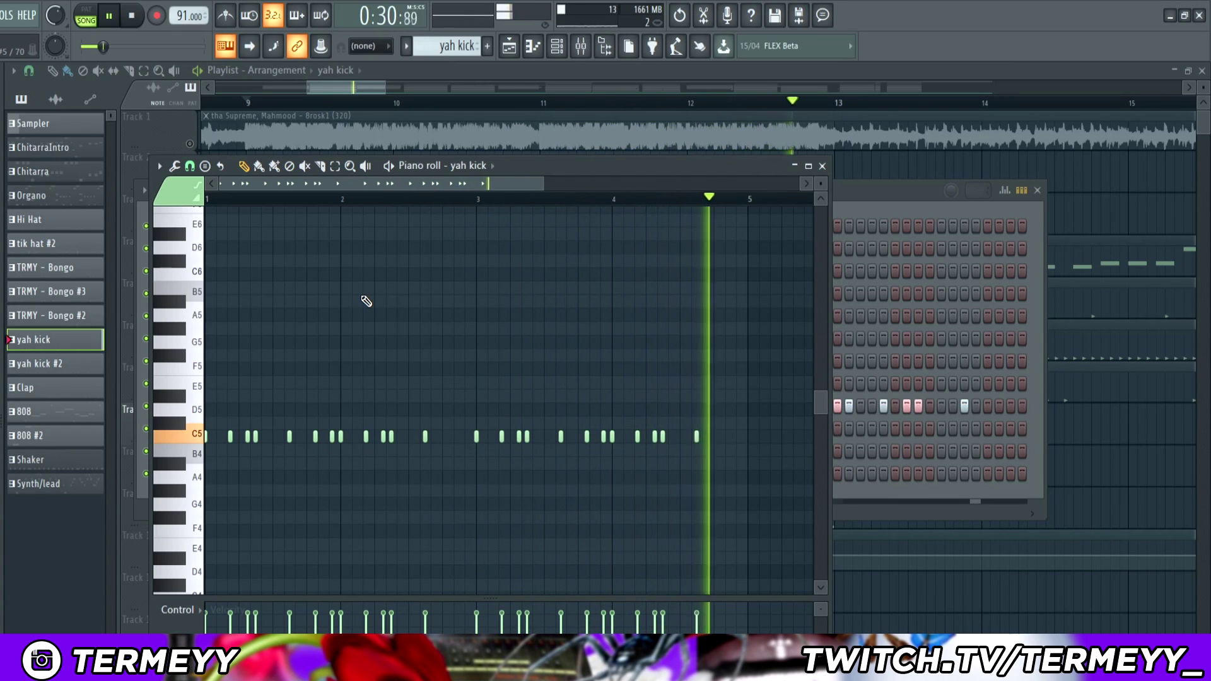
scroll(365, 298, "down", 2)
key("space")
- Play the 808 pattern and examine its bass notes and slides across all bars in the piano roll
scroll(435, 45, "down", 1)
scroll(383, 311, "up", 2)
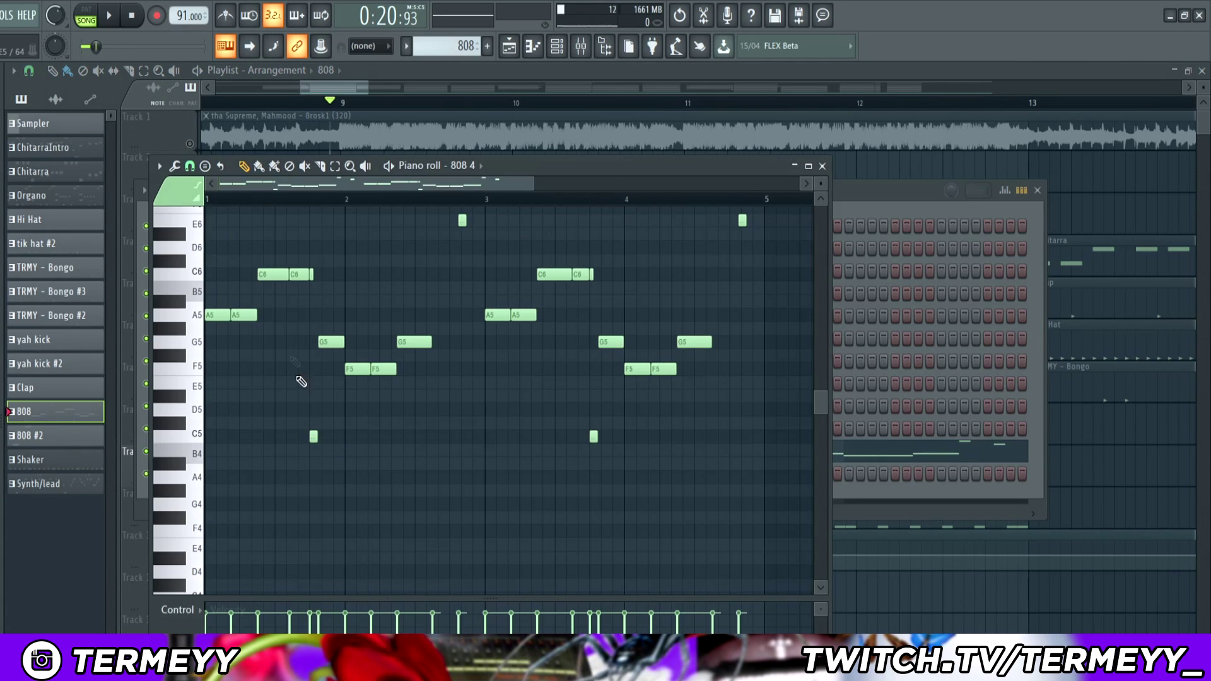
scroll(265, 316, "up", 1)
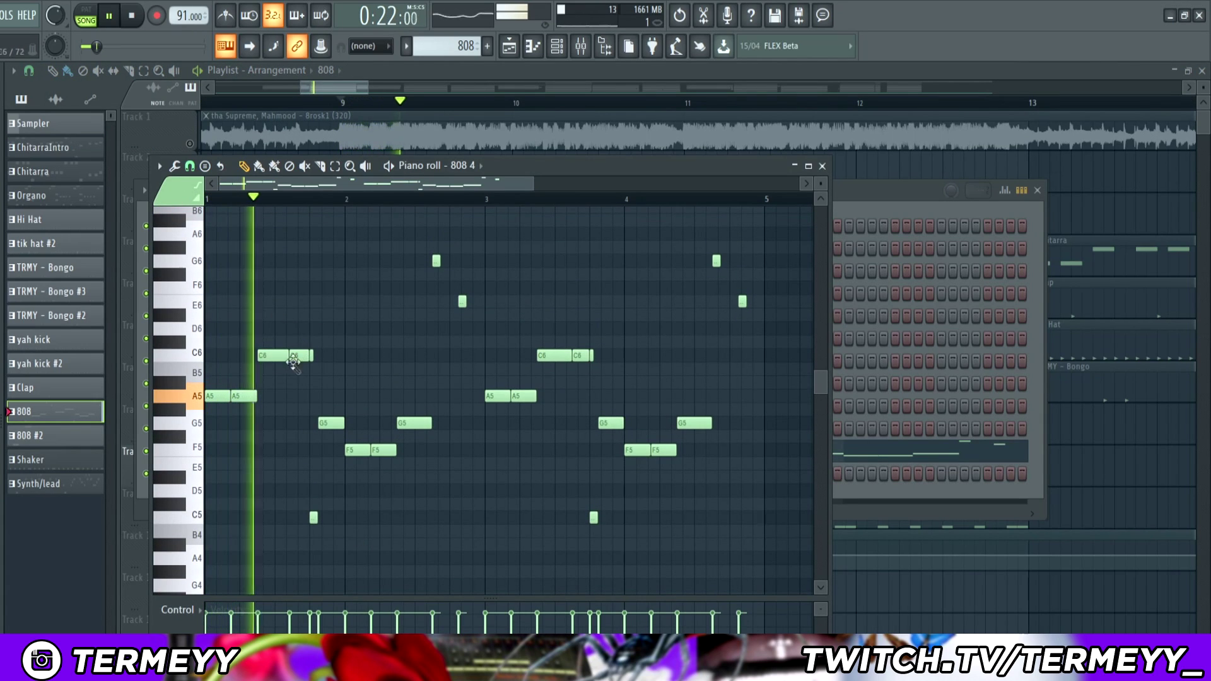
scroll(324, 383, "up", 4)
scroll(392, 389, "down", 3)
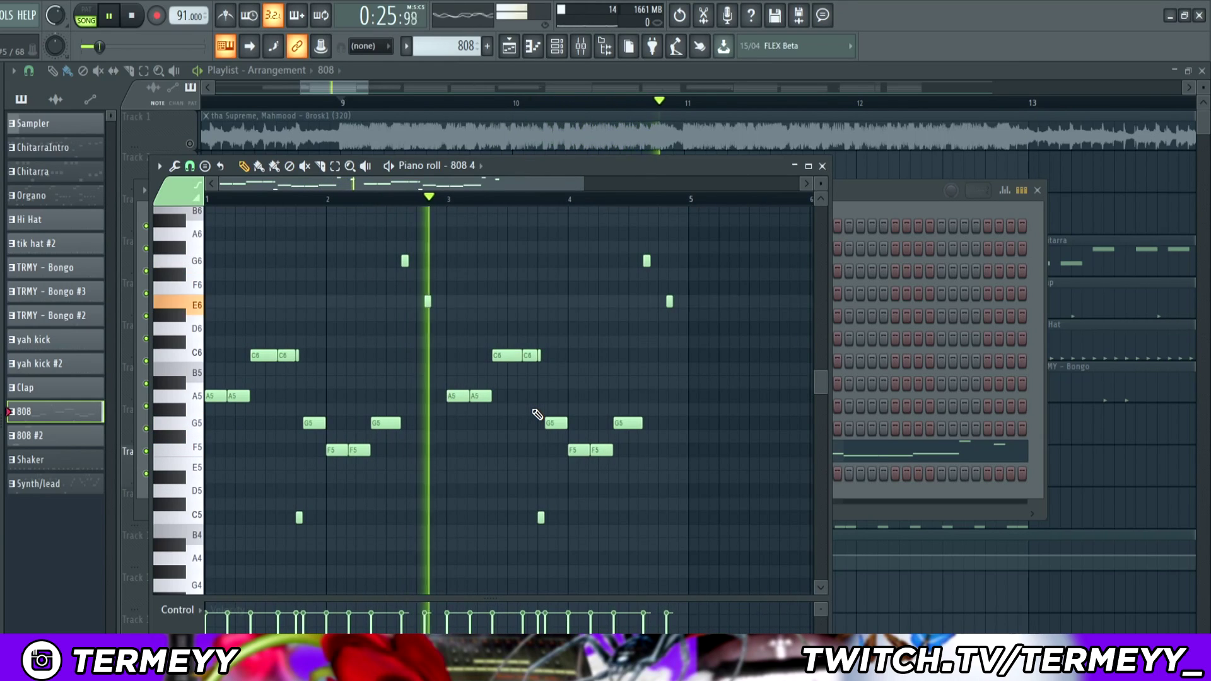
scroll(570, 419, "up", 2)
scroll(574, 416, "up", 4)
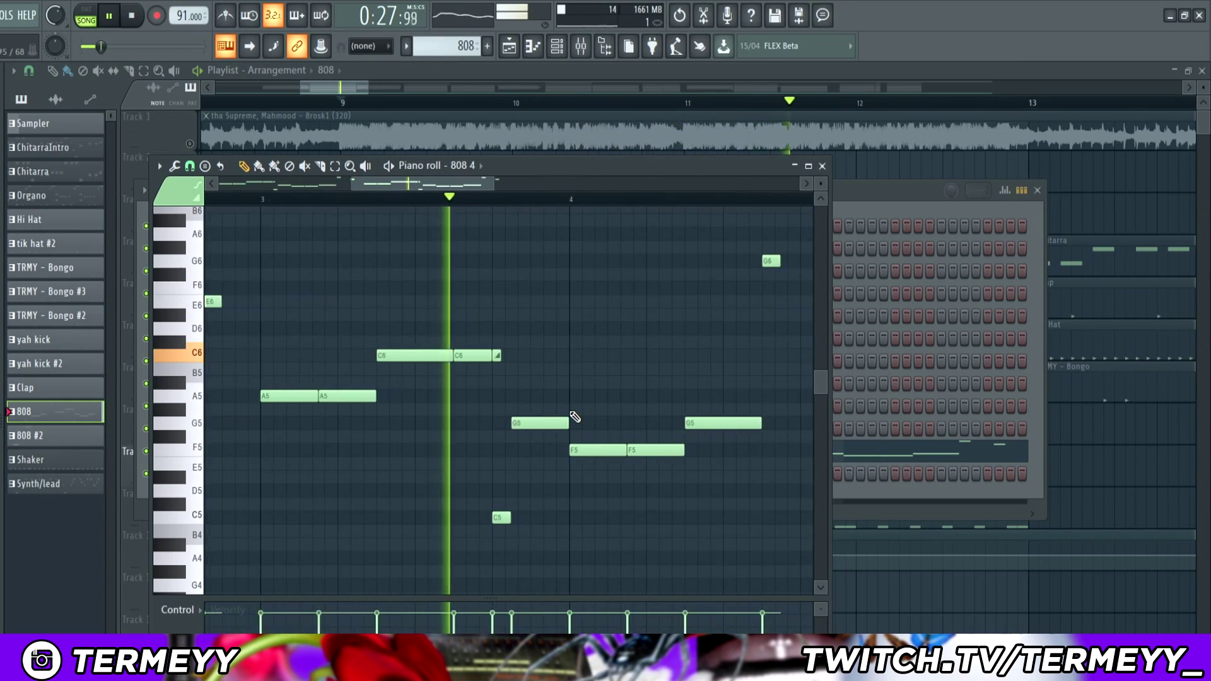
scroll(573, 417, "down", 5)
scroll(572, 417, "down", 3)
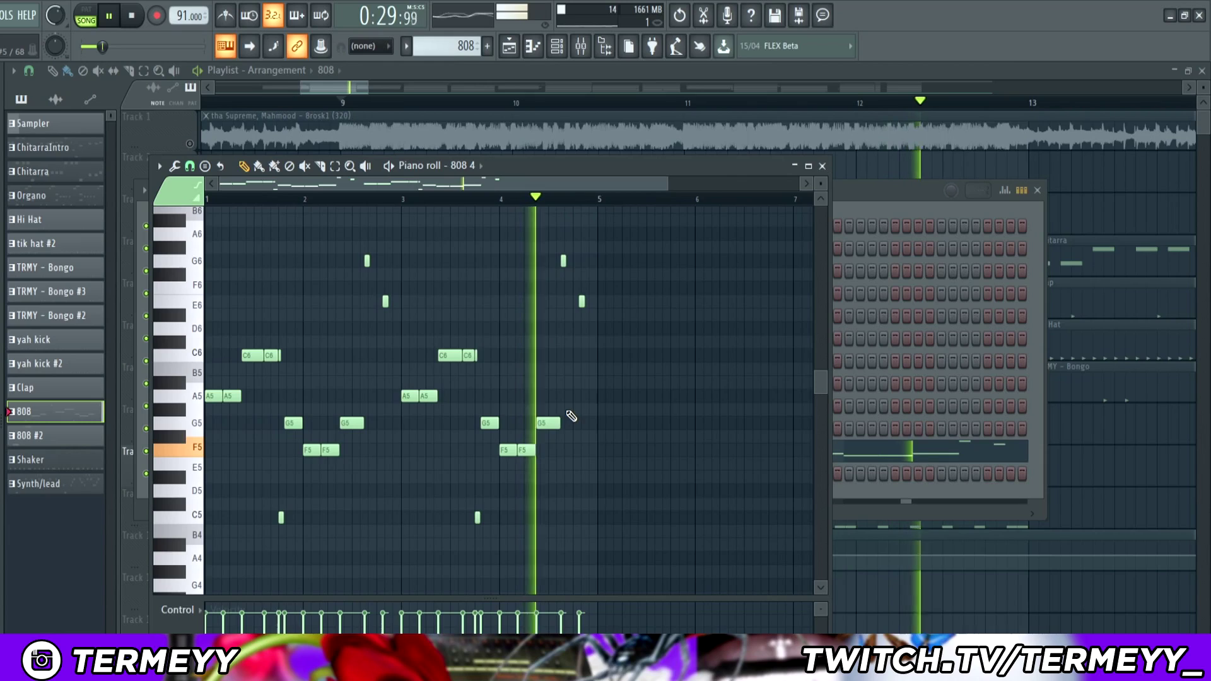
key("space")
scroll(238, 464, "down", 1)
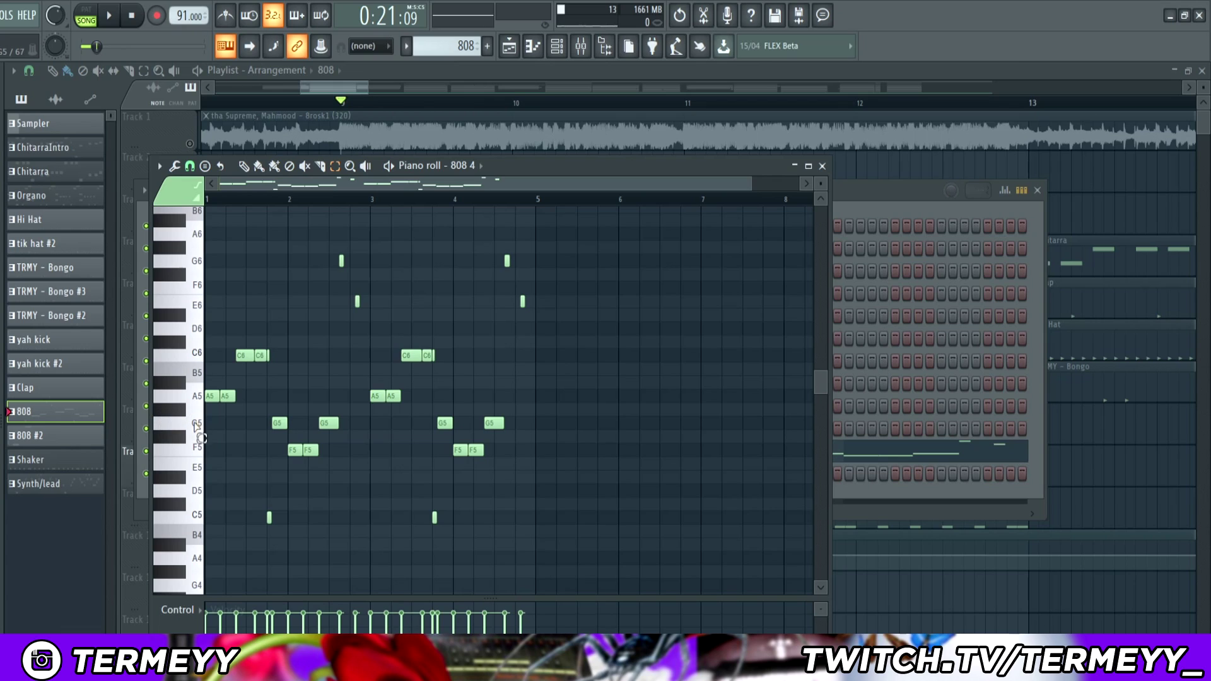
- Try the first short C5 note and its overlapping C6 slide note one octave higher in the 808 pattern, then restore their pitch
scroll(265, 435, "up", 5)
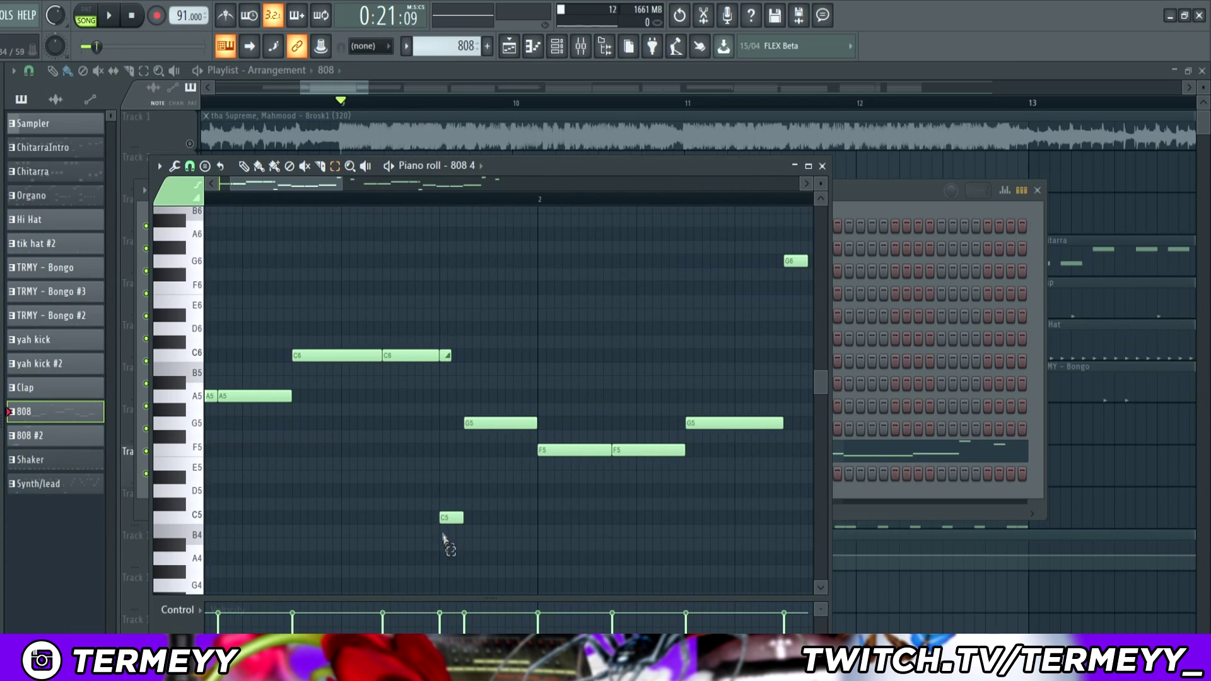
left_click_drag(450, 529, 451, 355)
scroll(441, 343, "up", 3)
scroll(440, 353, "down", 2)
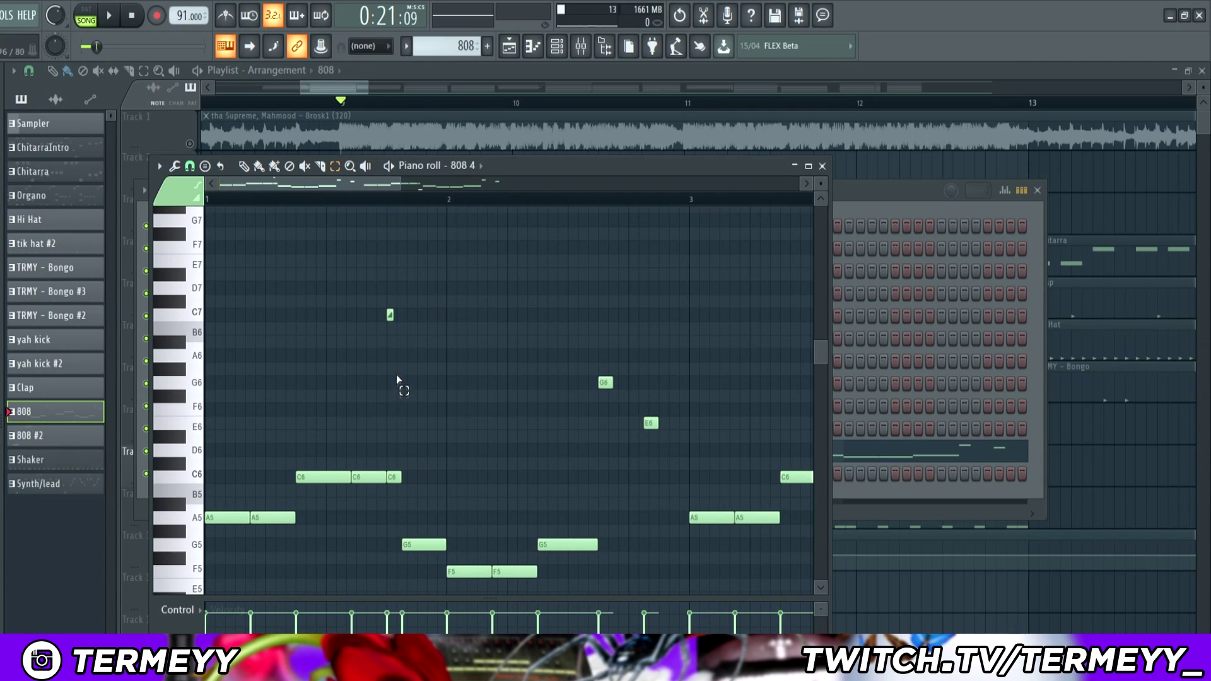
left_click_drag(397, 478, 392, 479)
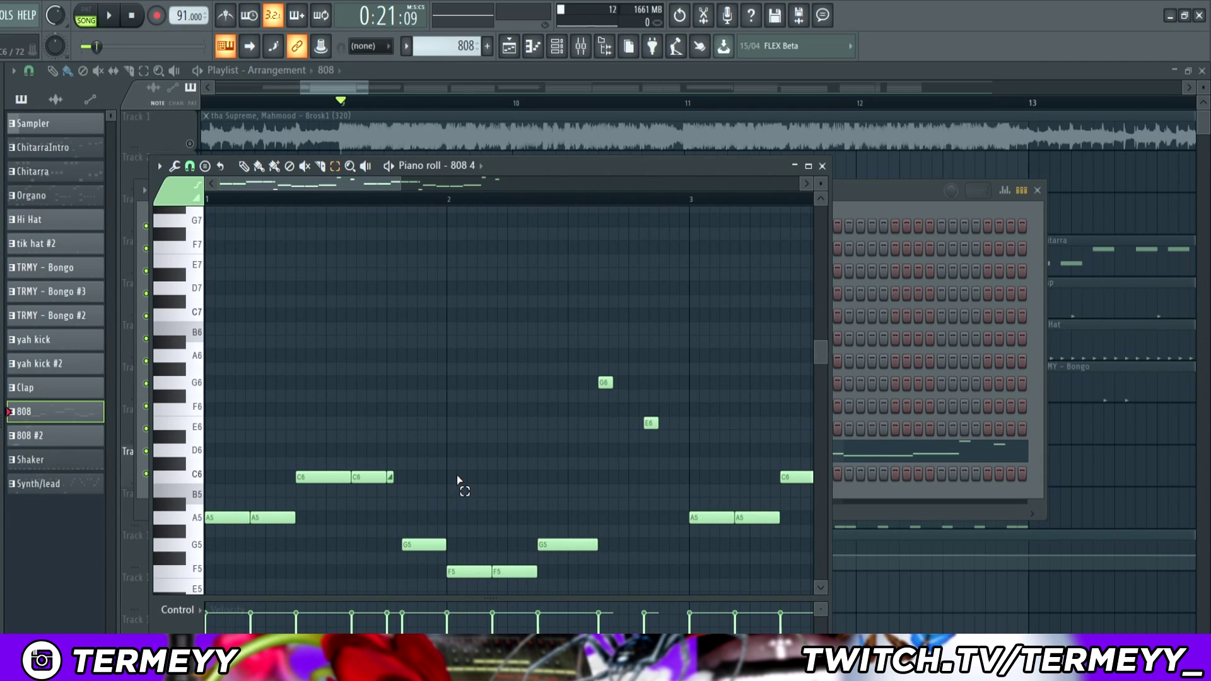
scroll(458, 480, "down", 4)
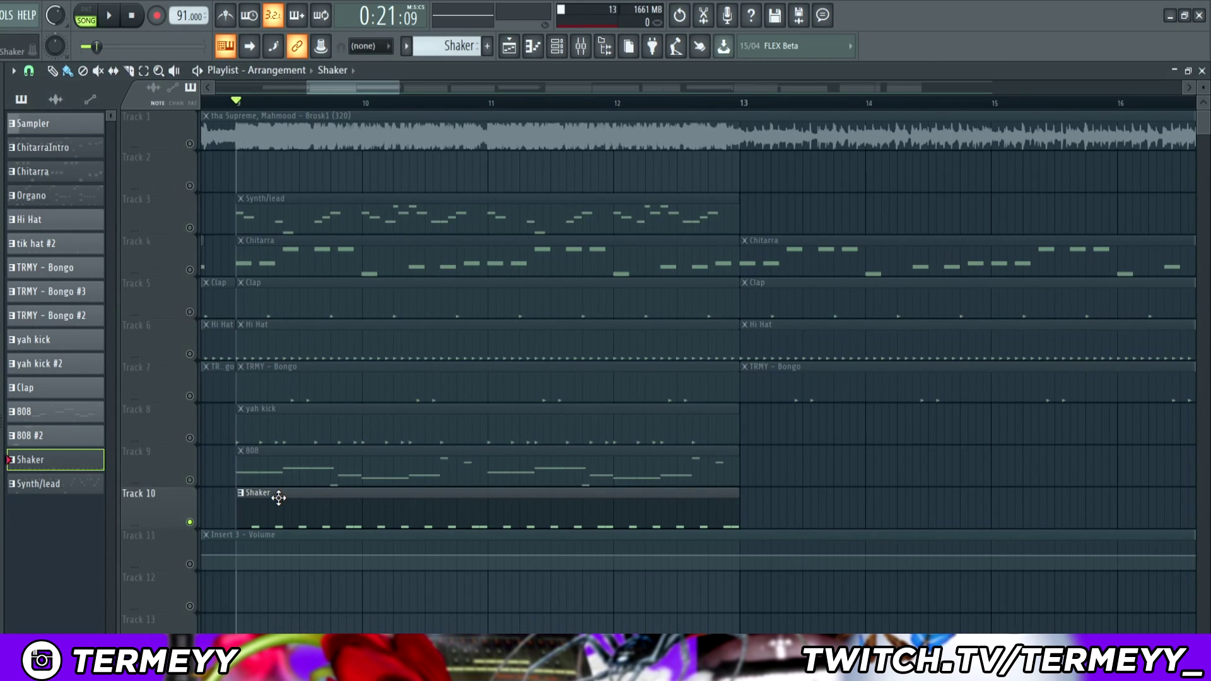
- Open the Shaker clip's piano roll full size, show note panning in the control lane, and play the pattern
double_click(279, 497)
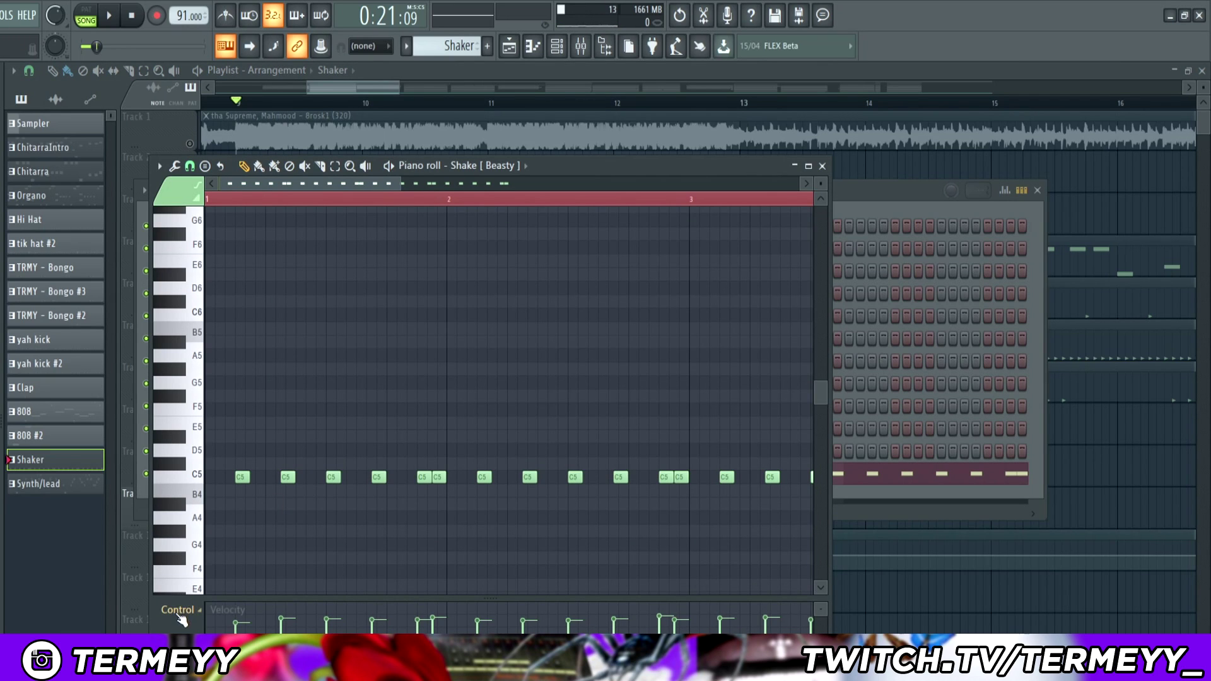
left_click(184, 609)
left_click(214, 568)
left_click(807, 166)
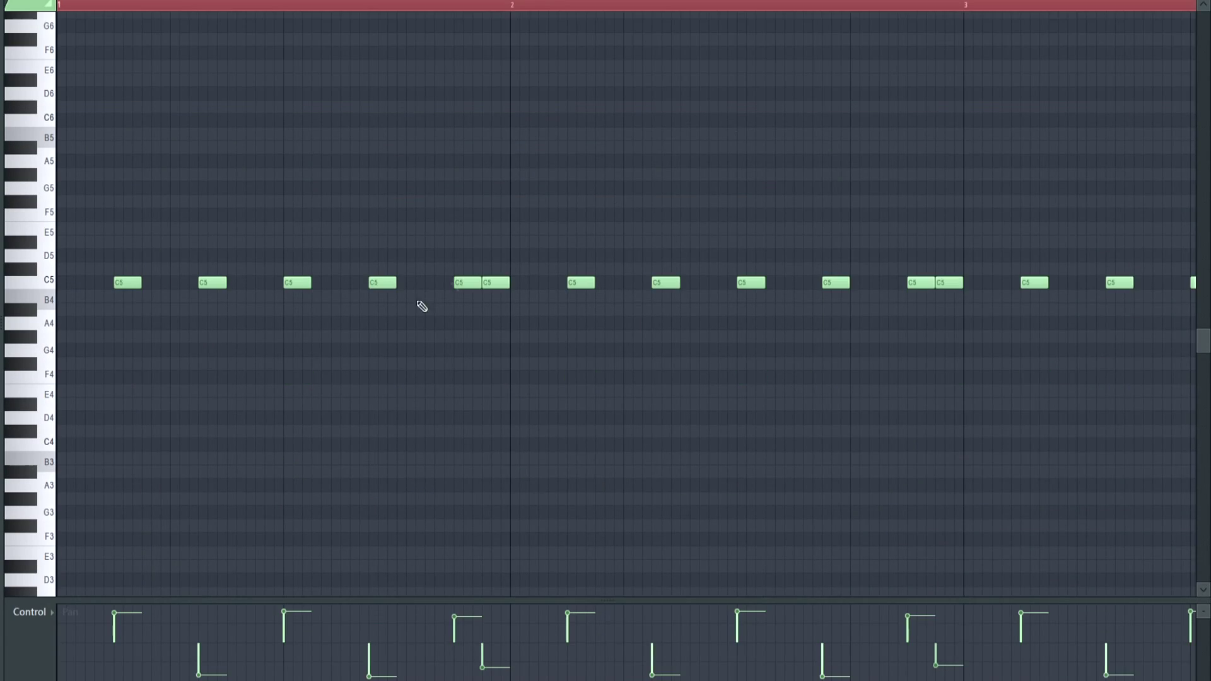
scroll(179, 319, "down", 3)
key("space")
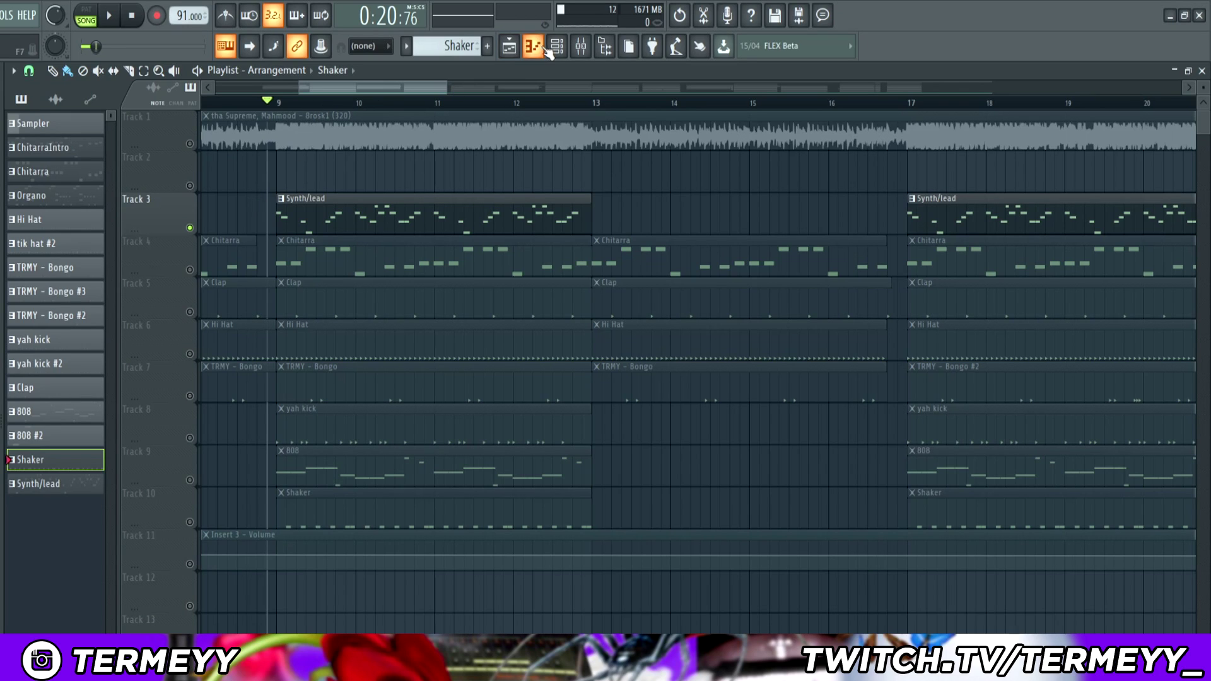
- Open the third Massive instrument from the channel rack to check its preset, then close it
left_click(557, 46)
left_click(262, 339)
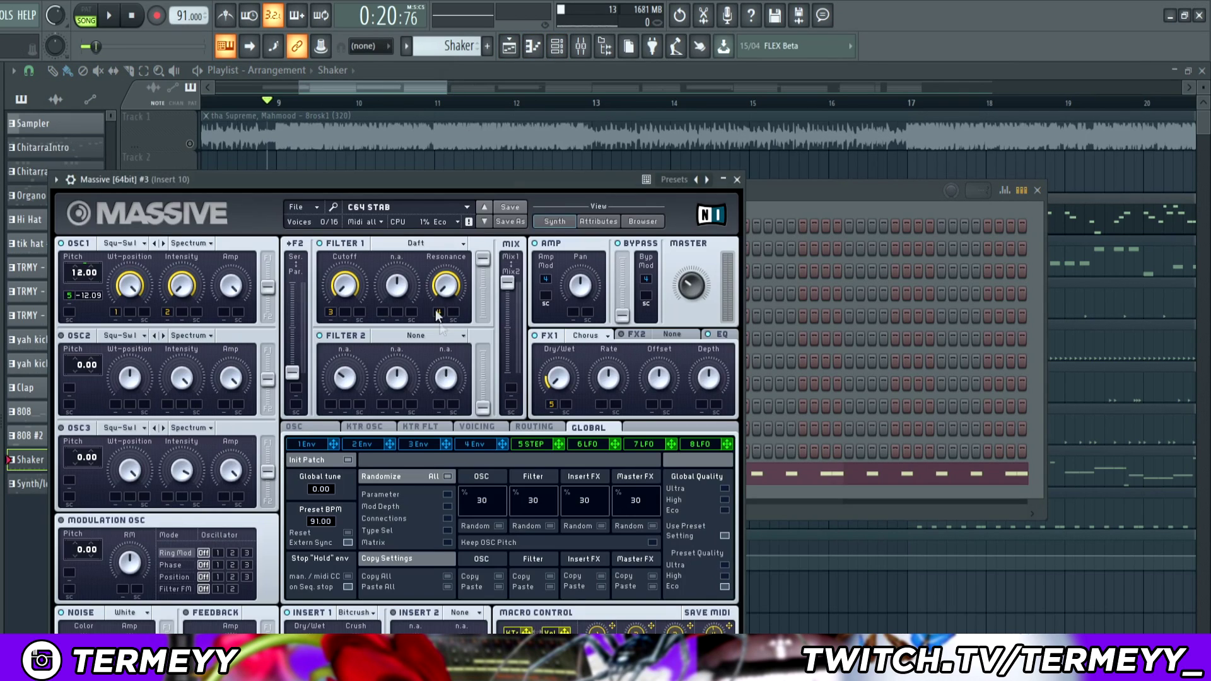
key("Escape")
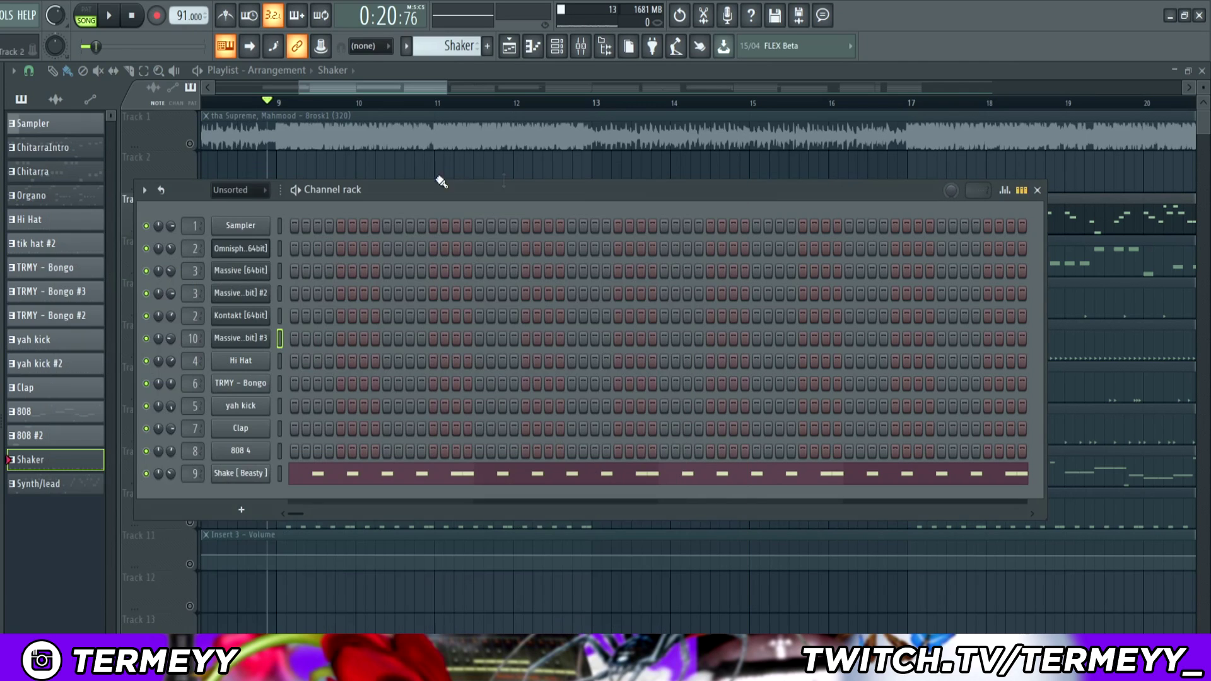
- Open Omnisphere with the default patch and bring up the soundsource browser for layer A
left_click(241, 248)
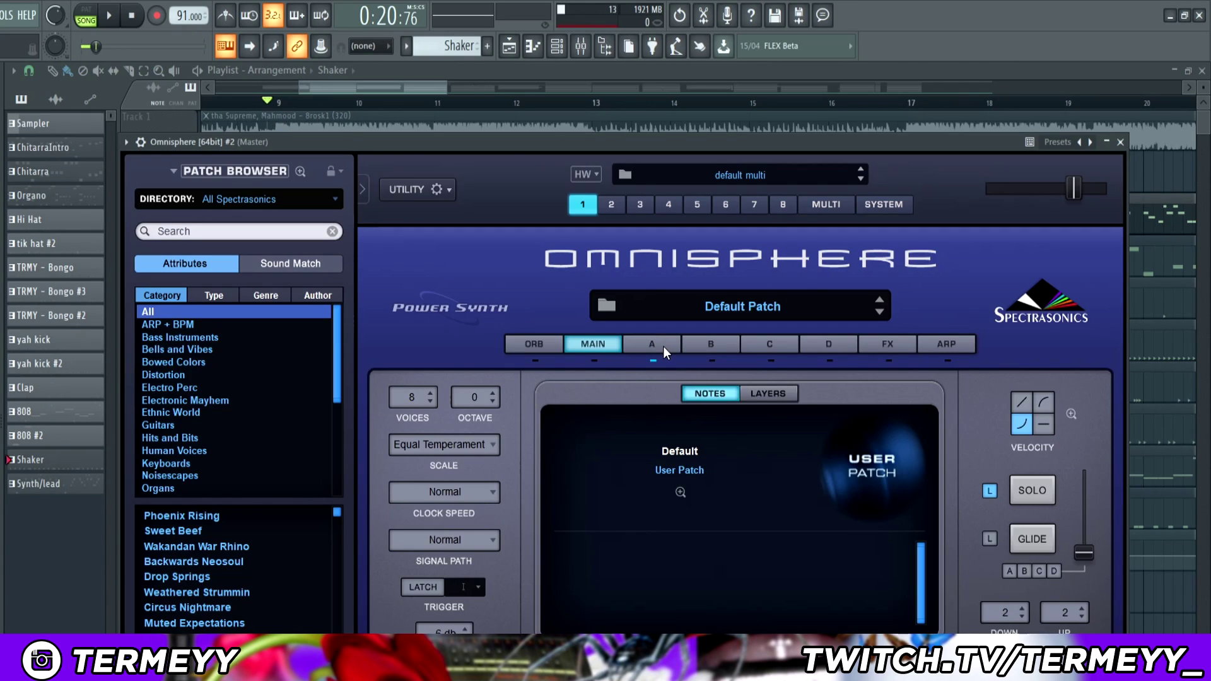
left_click(664, 346)
left_click(715, 420)
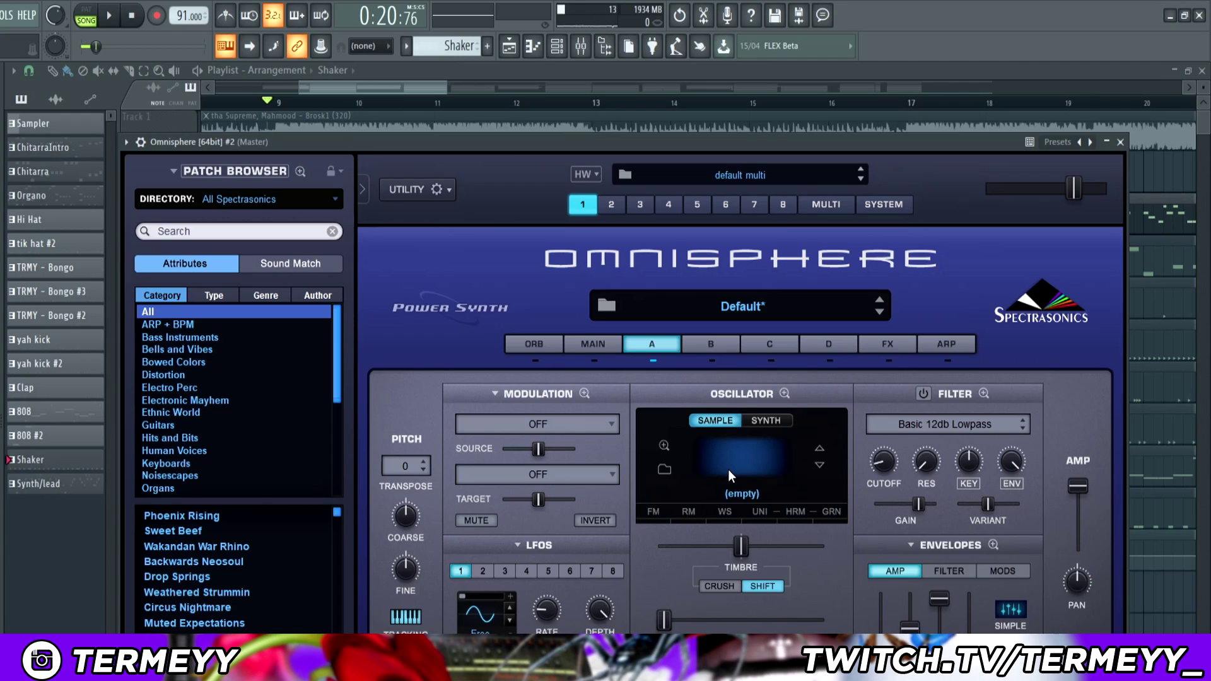
left_click(857, 301)
left_click(960, 214)
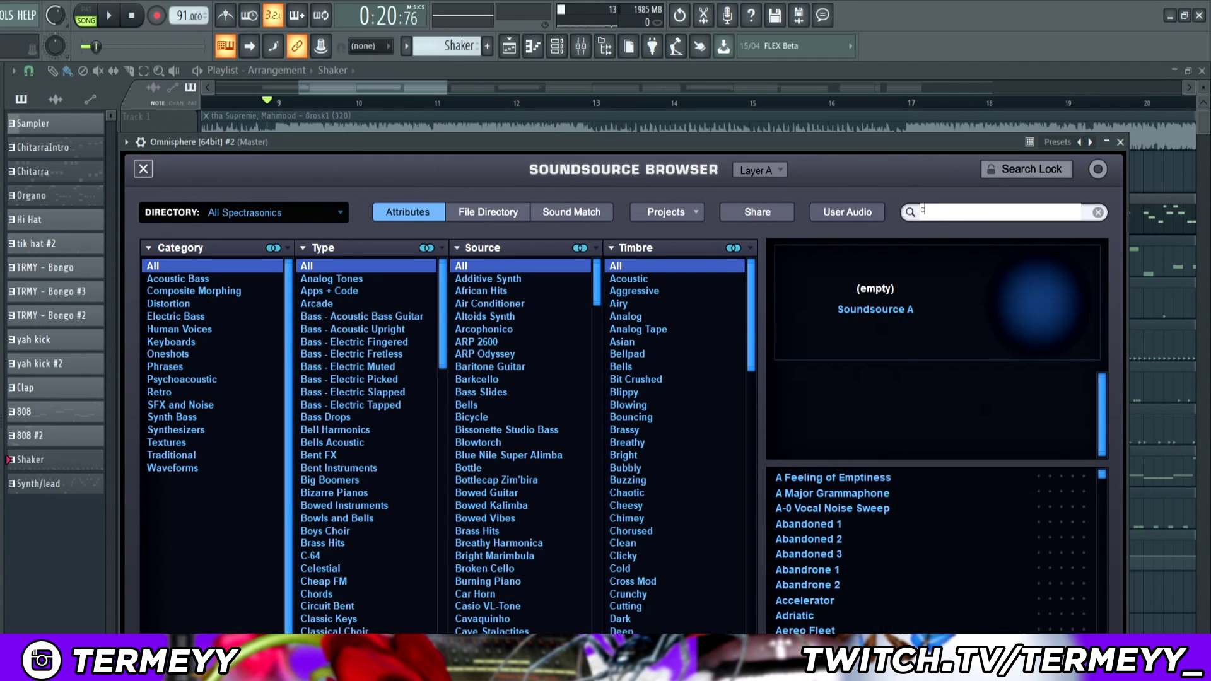
- Search the soundsources for "sid", look through the SID sounds, audition SID Arp Seventh, and close the browser
key("Return")
scroll(911, 581, "down", 1)
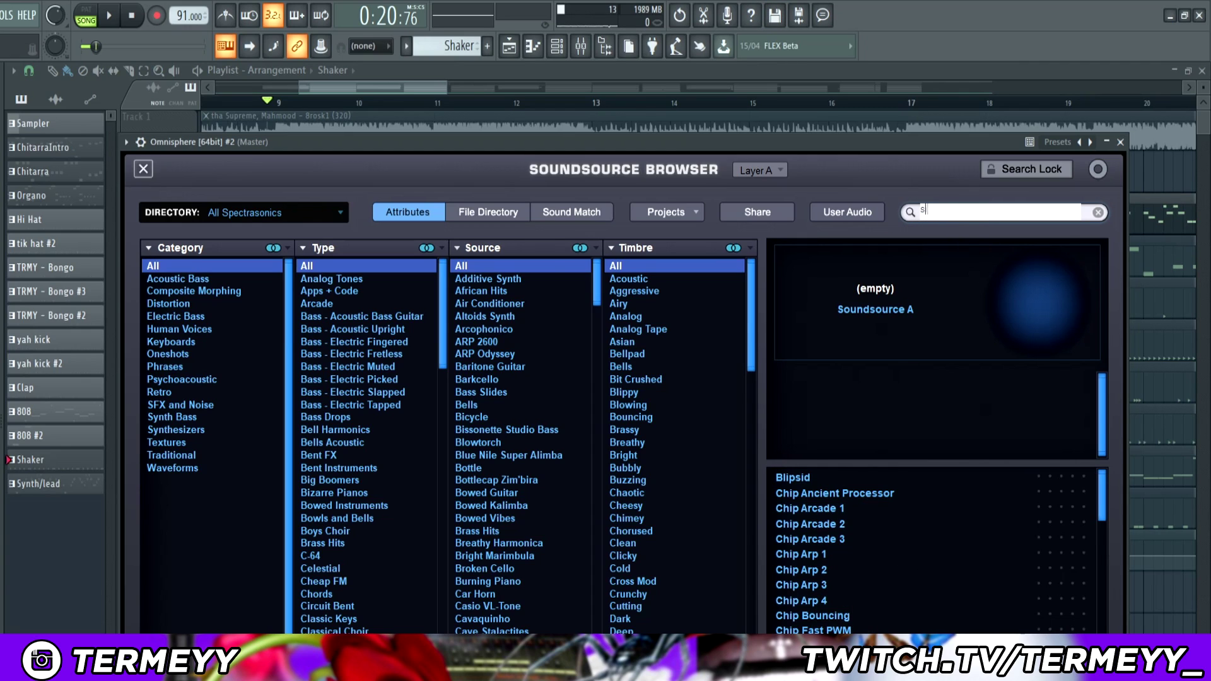
left_click_drag(1104, 482, 1092, 631)
scroll(1092, 630, "up", 2)
scroll(865, 632, "up", 6)
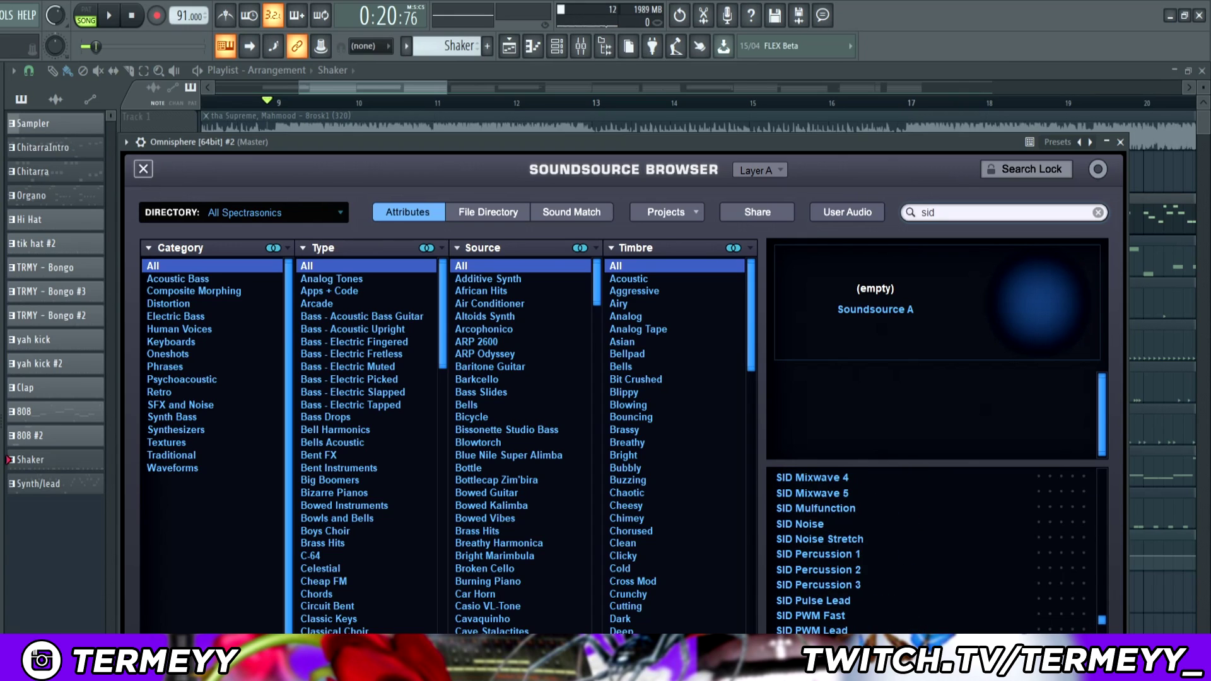
scroll(858, 629, "up", 2)
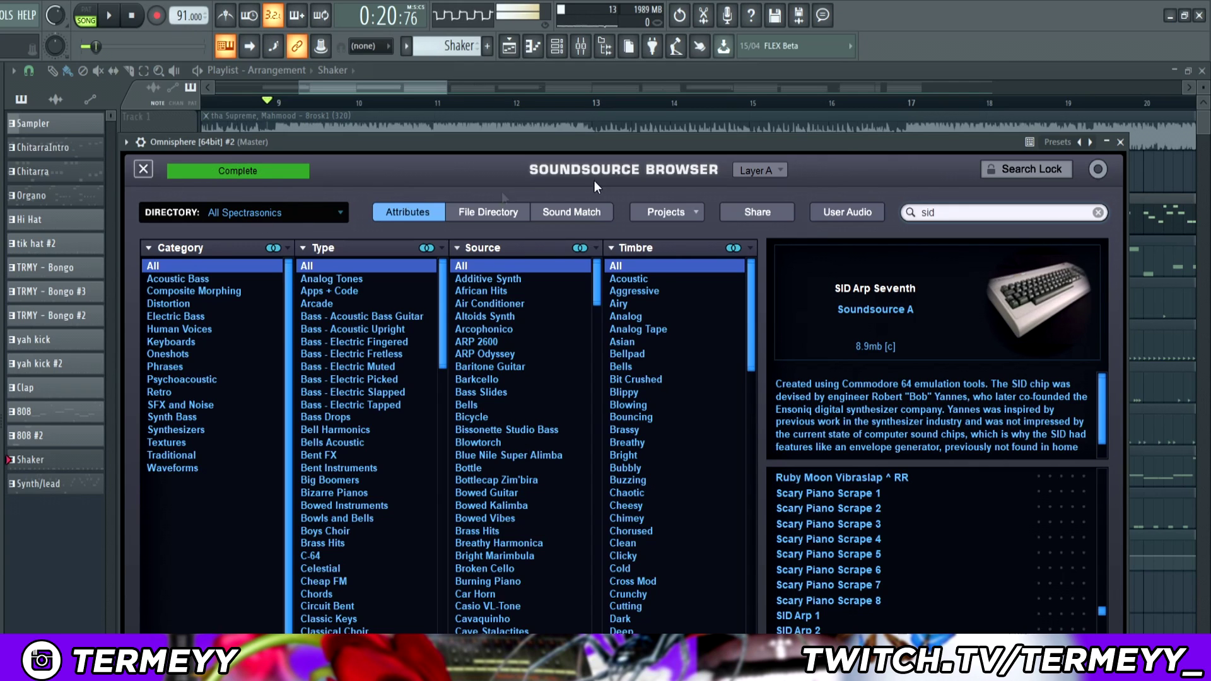
key("Escape")
- Open the Synth/lead clip, play its notes in the piano roll, and examine the Tremolator effect on mixer insert 10
left_click(313, 205)
double_click(312, 205)
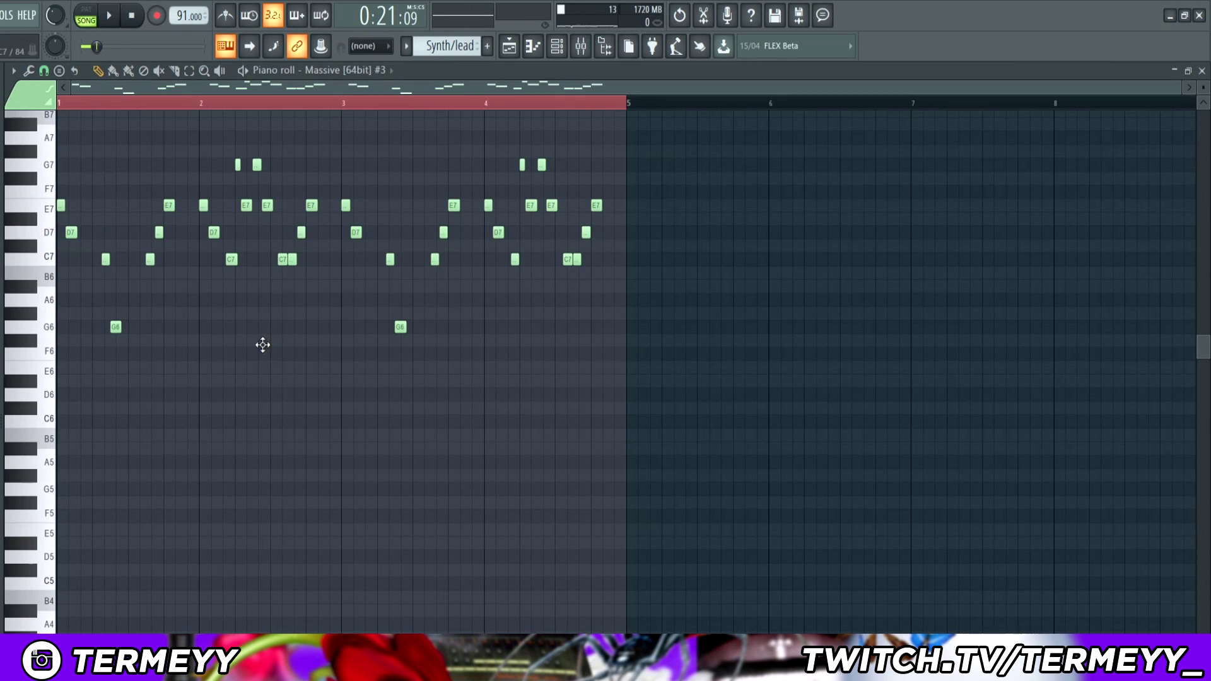
scroll(130, 283, "up", 3)
key("space")
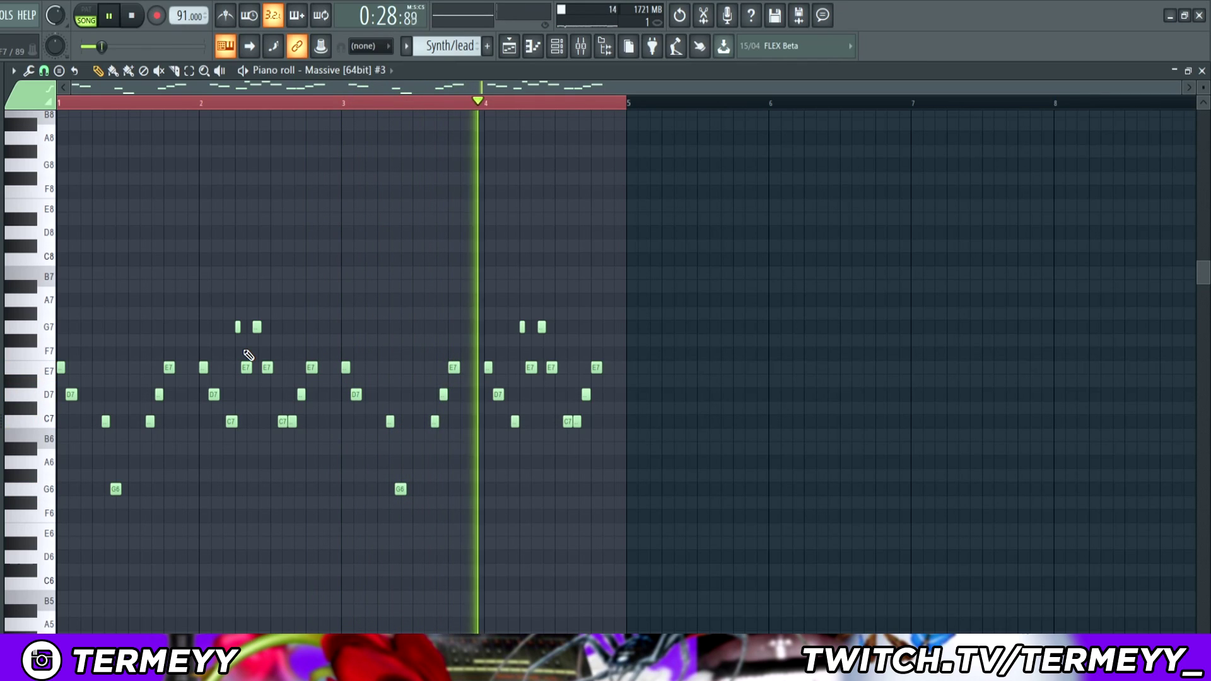
key("space")
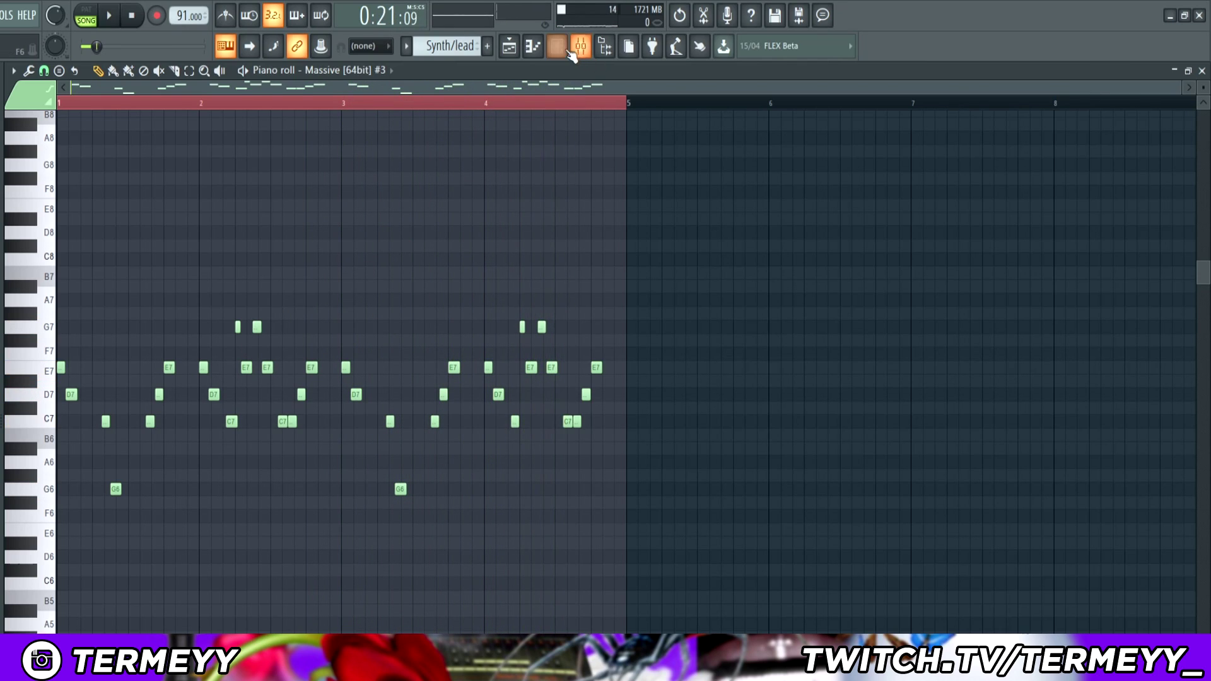
left_click(575, 49)
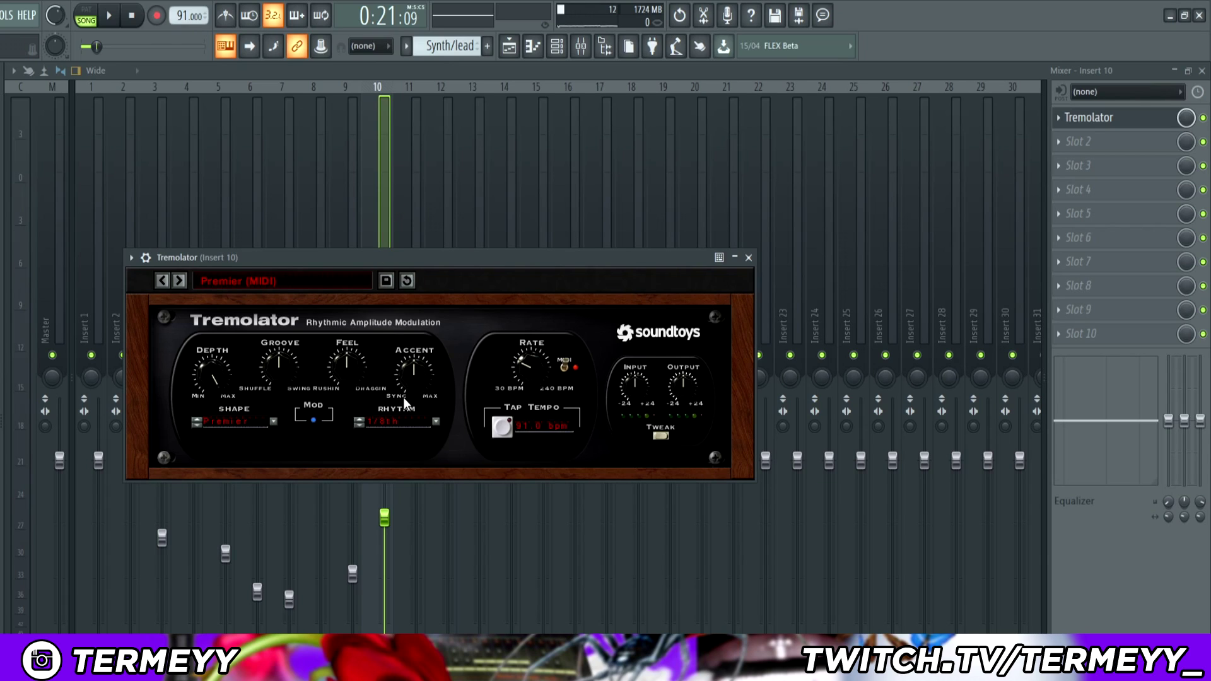
- Play the full arrangement from bar 5 past bar 13 in the playlist, following where each part enters and drops out
left_click(511, 49)
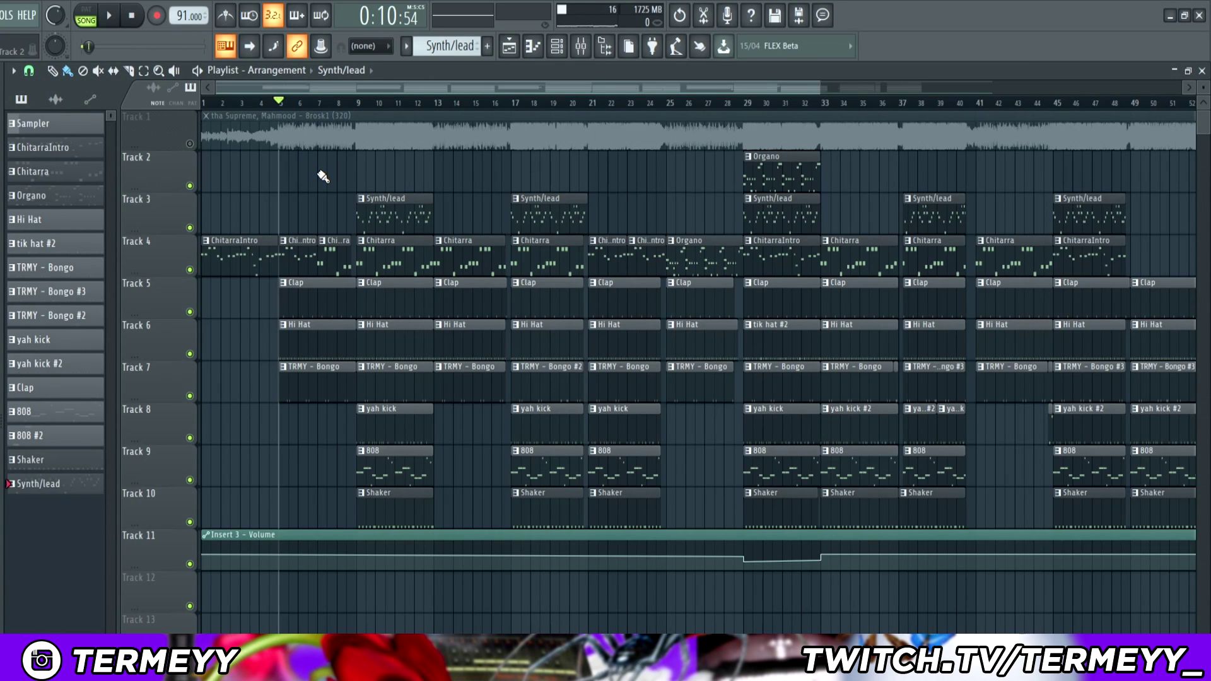
scroll(323, 176, "up", 2)
key("space")
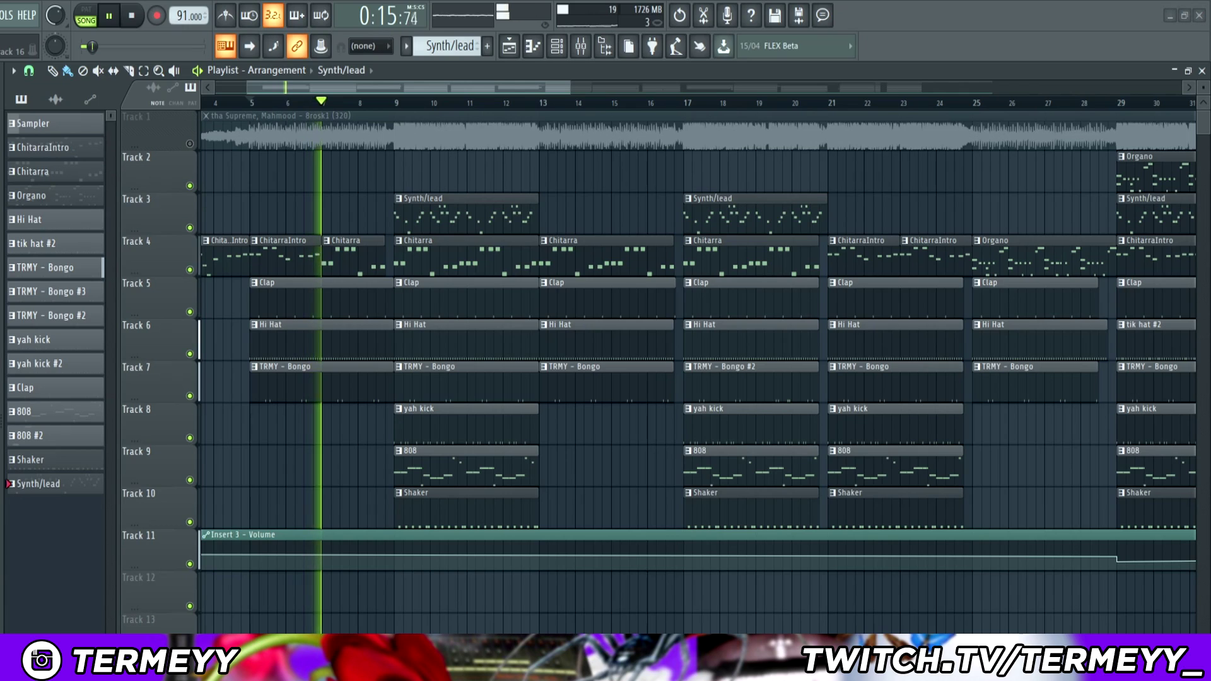
scroll(430, 528, "up", 3)
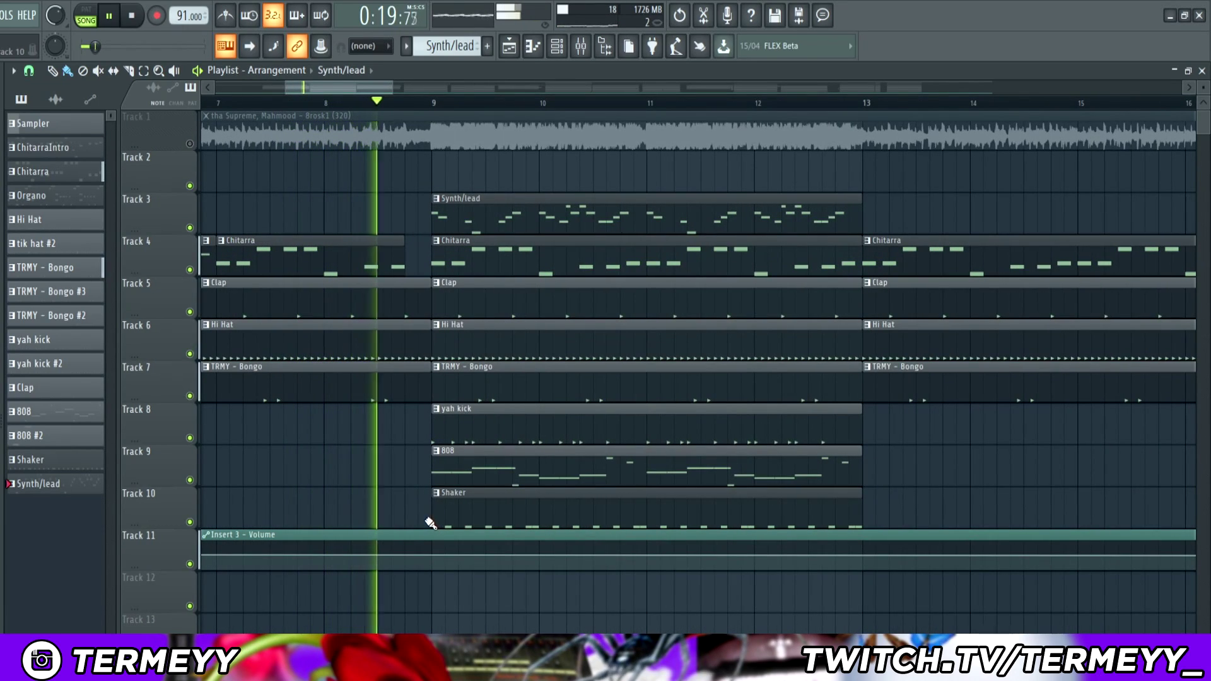
scroll(535, 501, "down", 2)
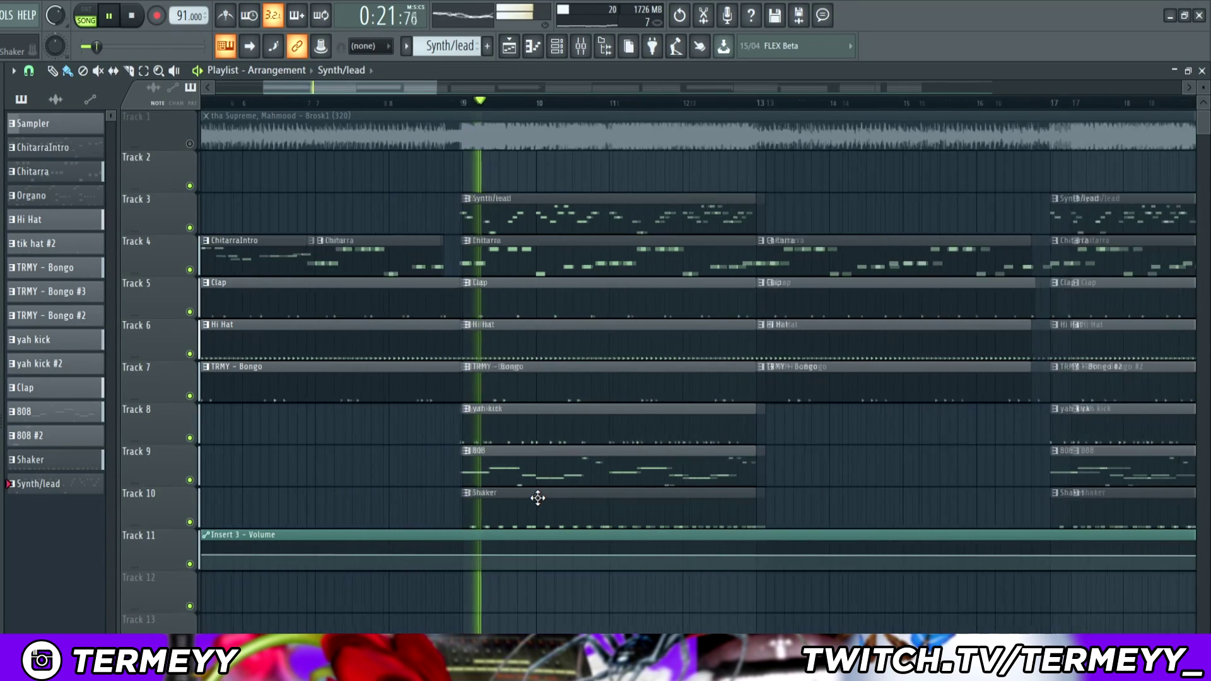
scroll(567, 500, "up", 2)
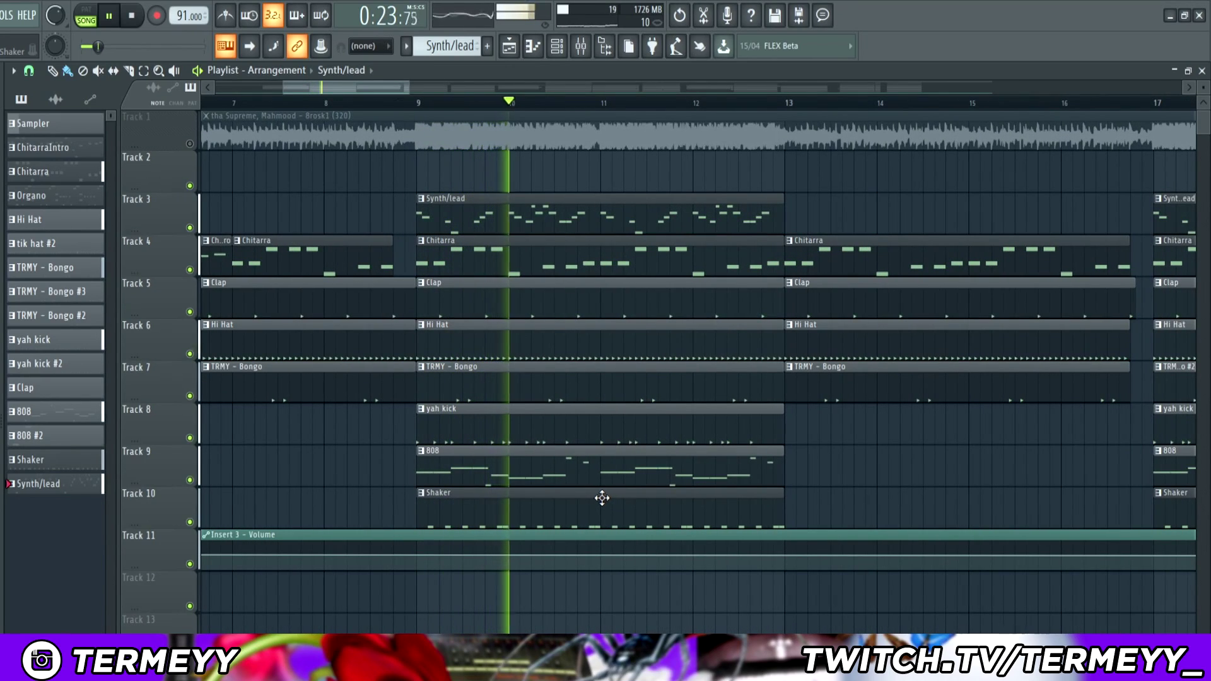
scroll(605, 498, "down", 1)
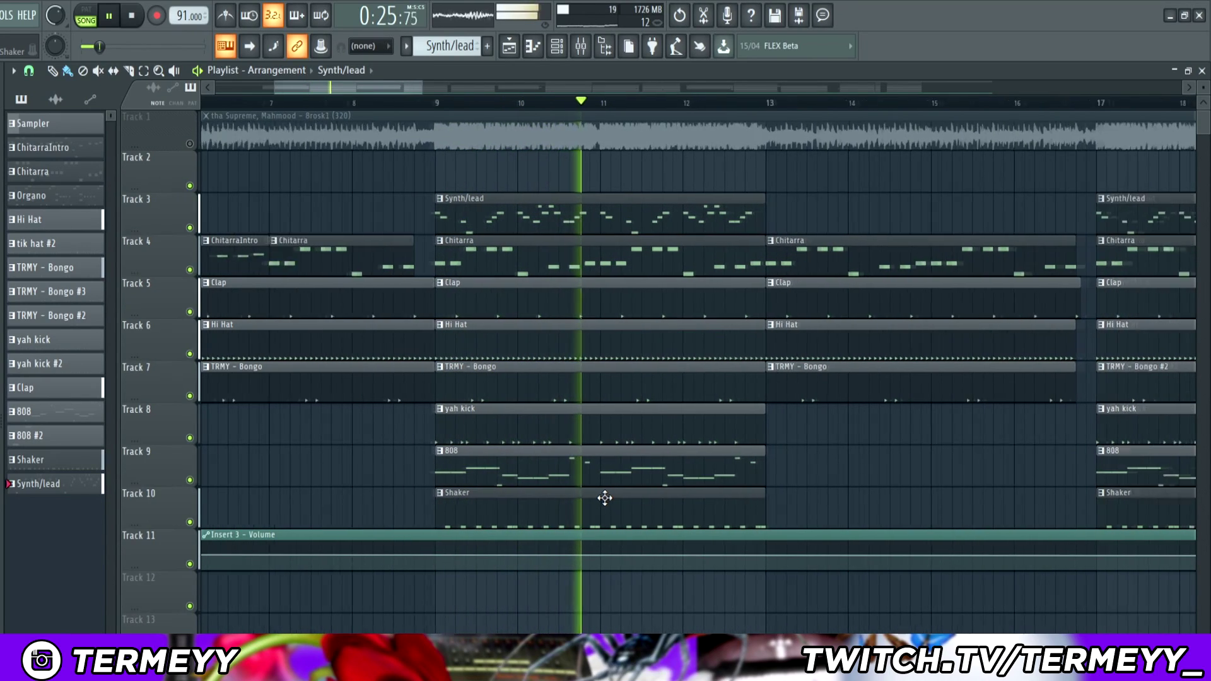
scroll(703, 504, "up", 2)
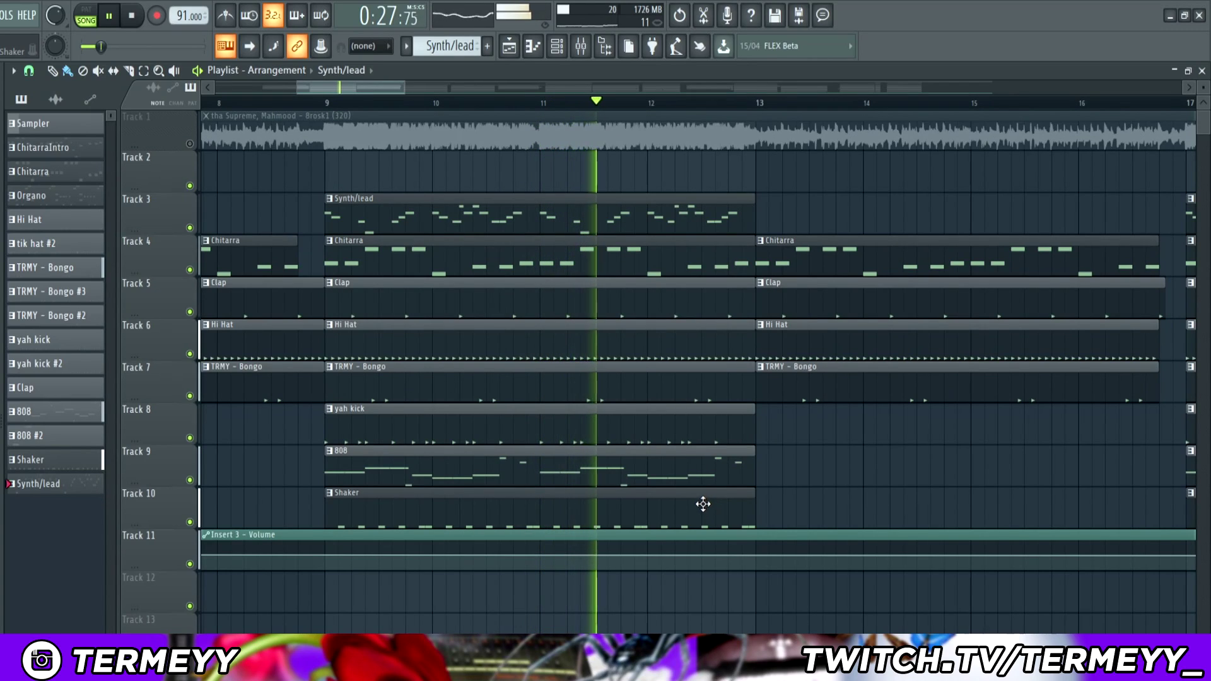
scroll(698, 503, "down", 2)
scroll(778, 508, "up", 2)
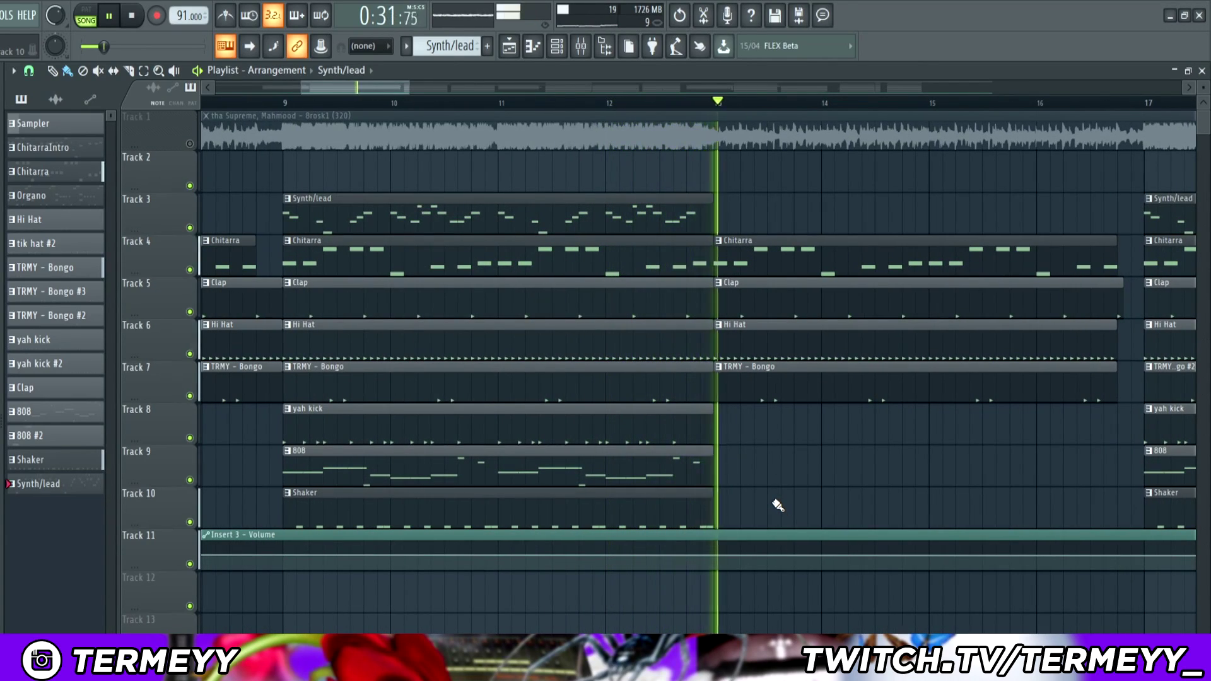
scroll(776, 503, "down", 5)
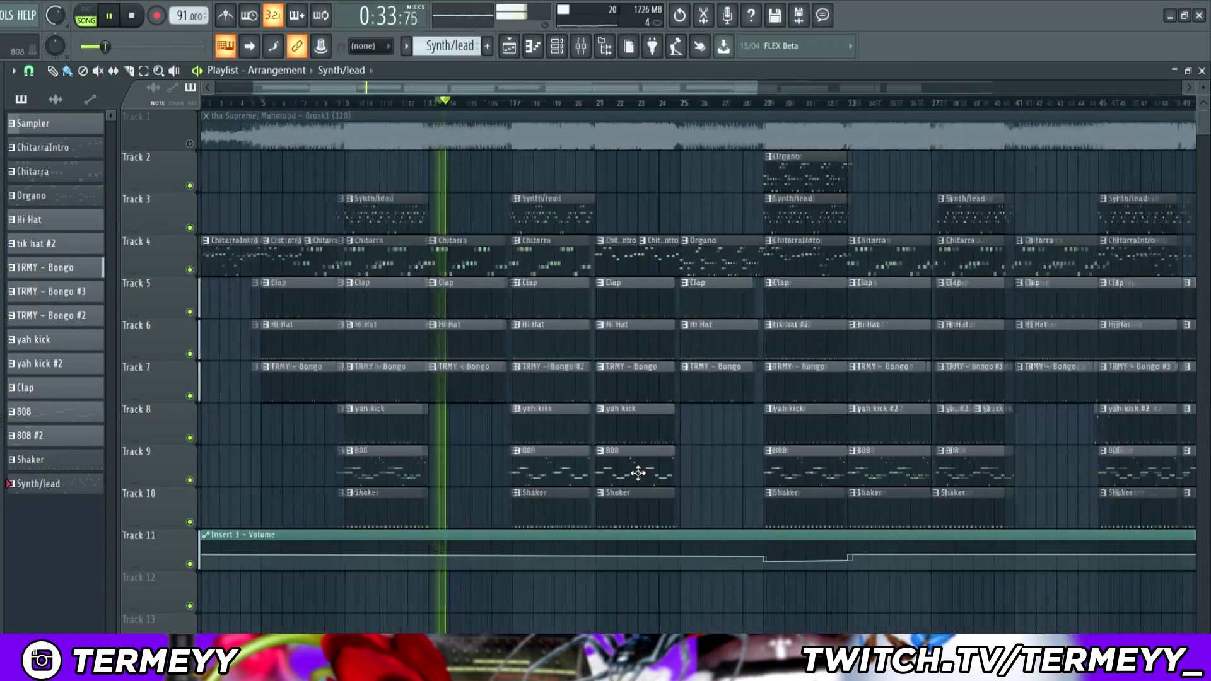
scroll(638, 473, "up", 4)
key("space")
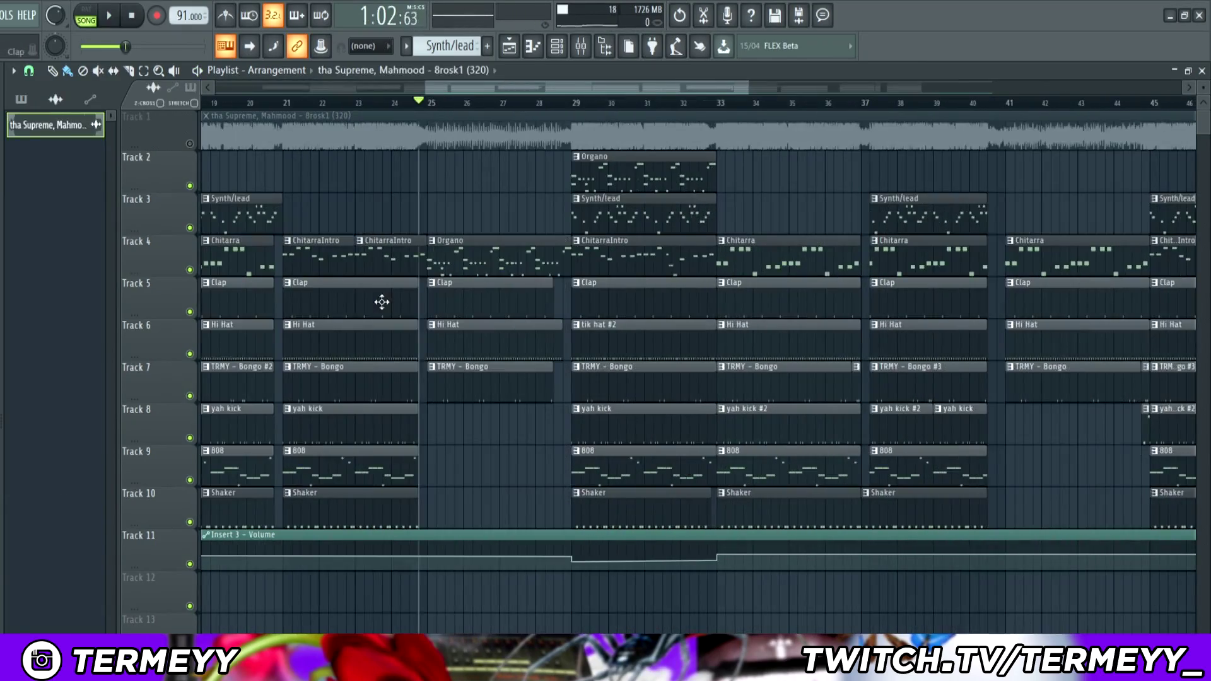
- Open the first and second Massive instruments in turn to check their organ presets, closing each one
left_click(561, 52)
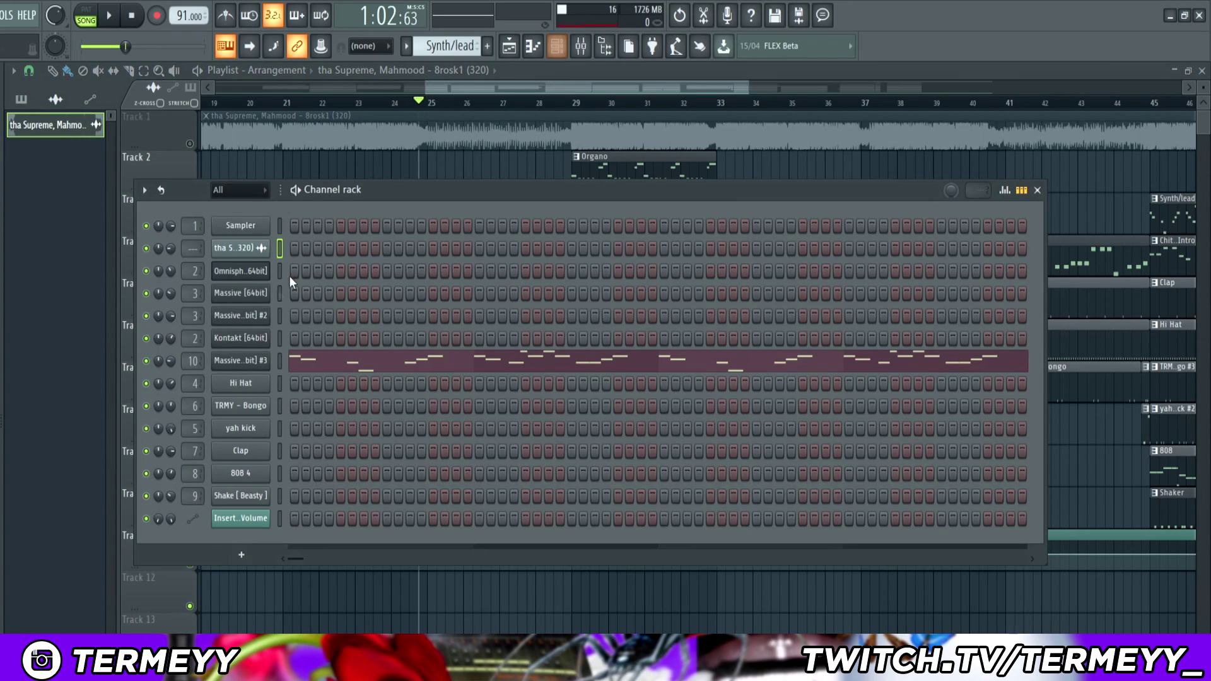
left_click(261, 295)
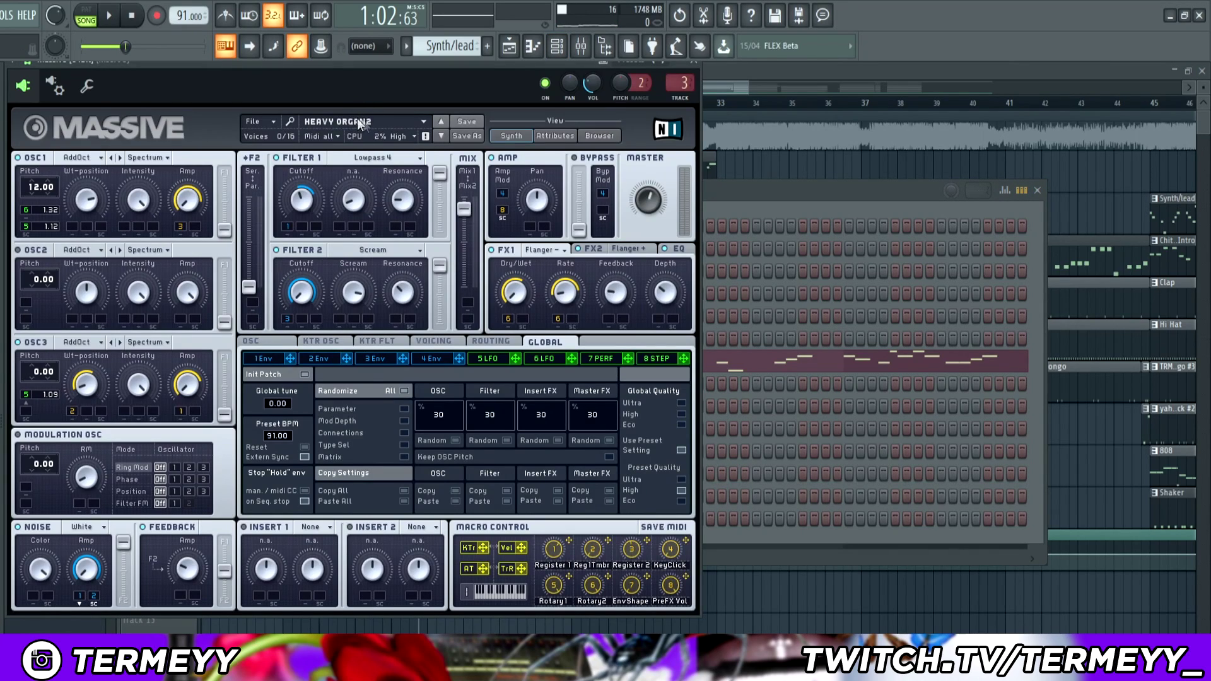
left_click(693, 63)
left_click(241, 318)
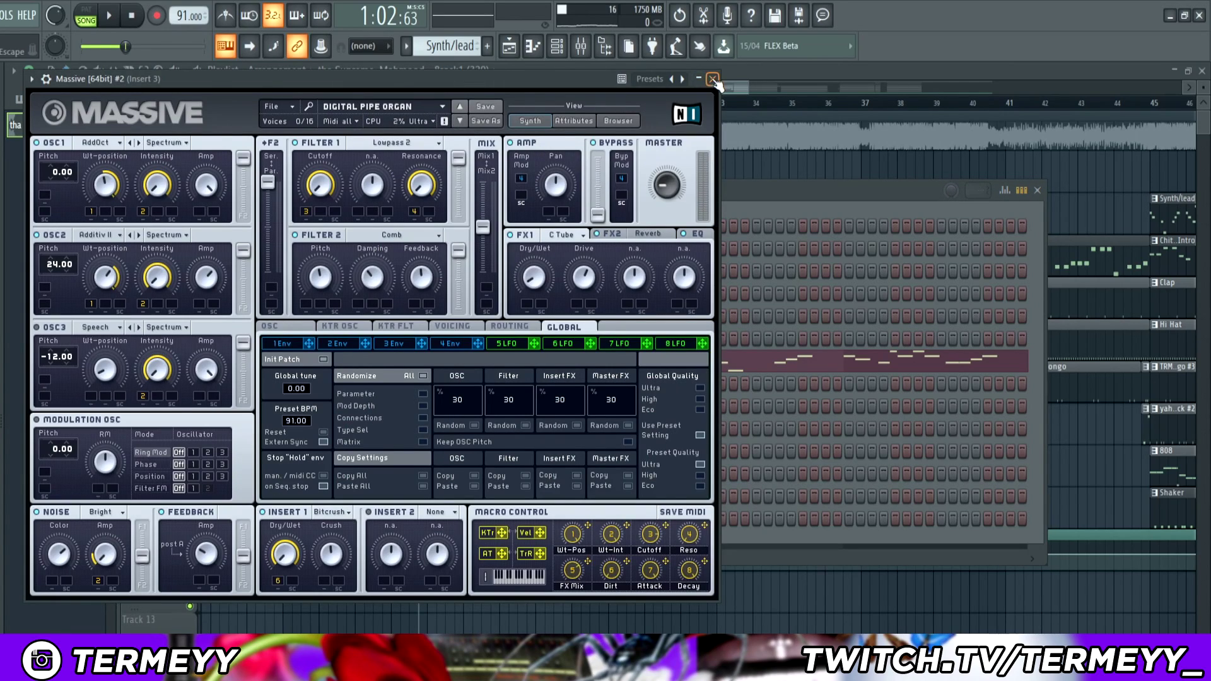
left_click(712, 79)
- Open the Organo clip at bar 25 and play it through while examining its notes in the piano roll
left_click(467, 105)
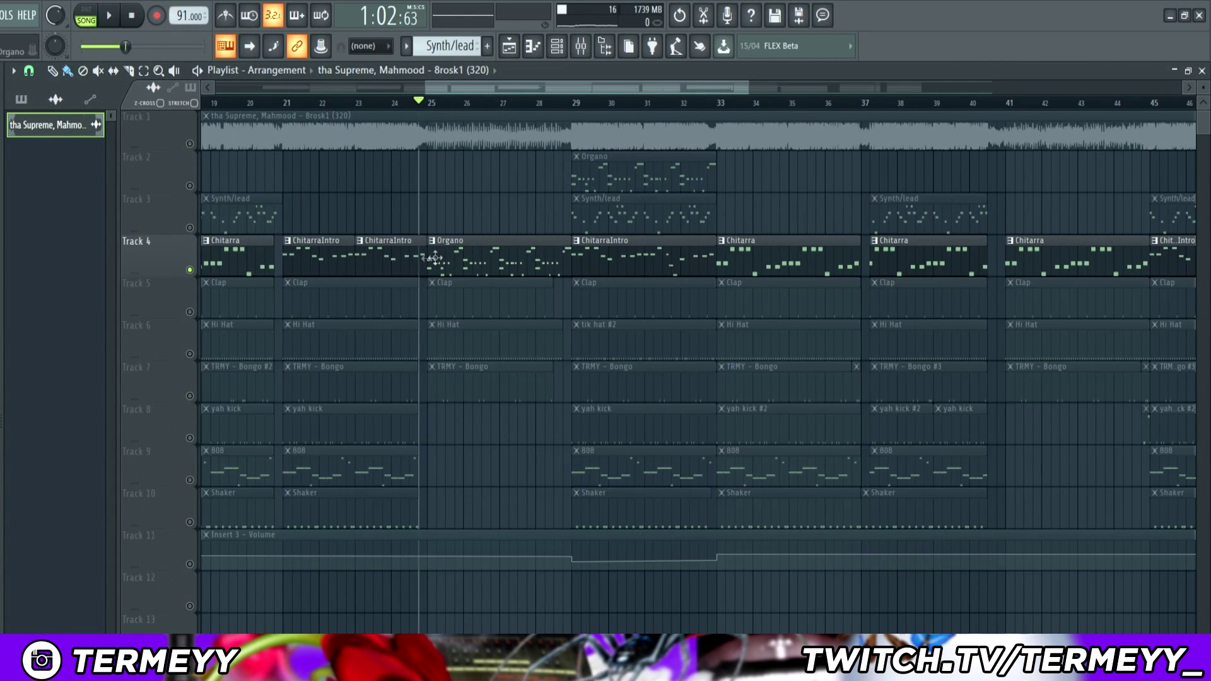
double_click(431, 258)
key("space")
scroll(240, 209, "down", 5)
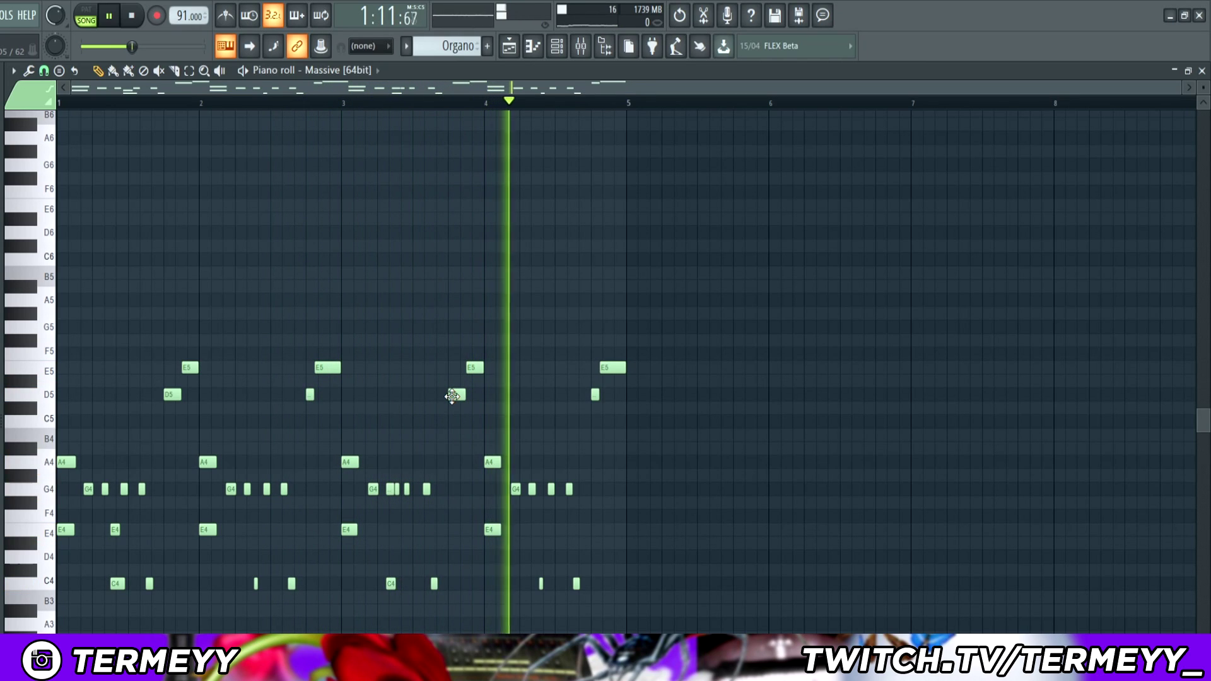
key("space")
- Return to the playlist and play the full arrangement from bar 28 past bar 34, following the organ, lead, guitar and drum clips
key("F5")
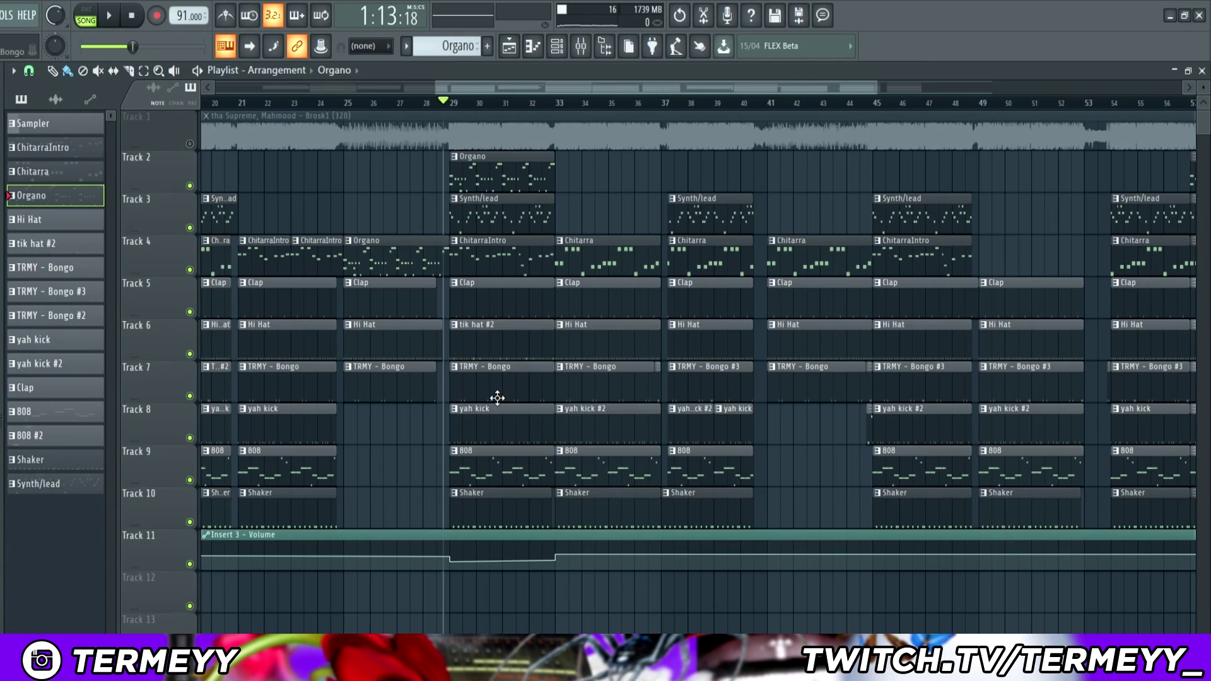
scroll(496, 397, "up", 5)
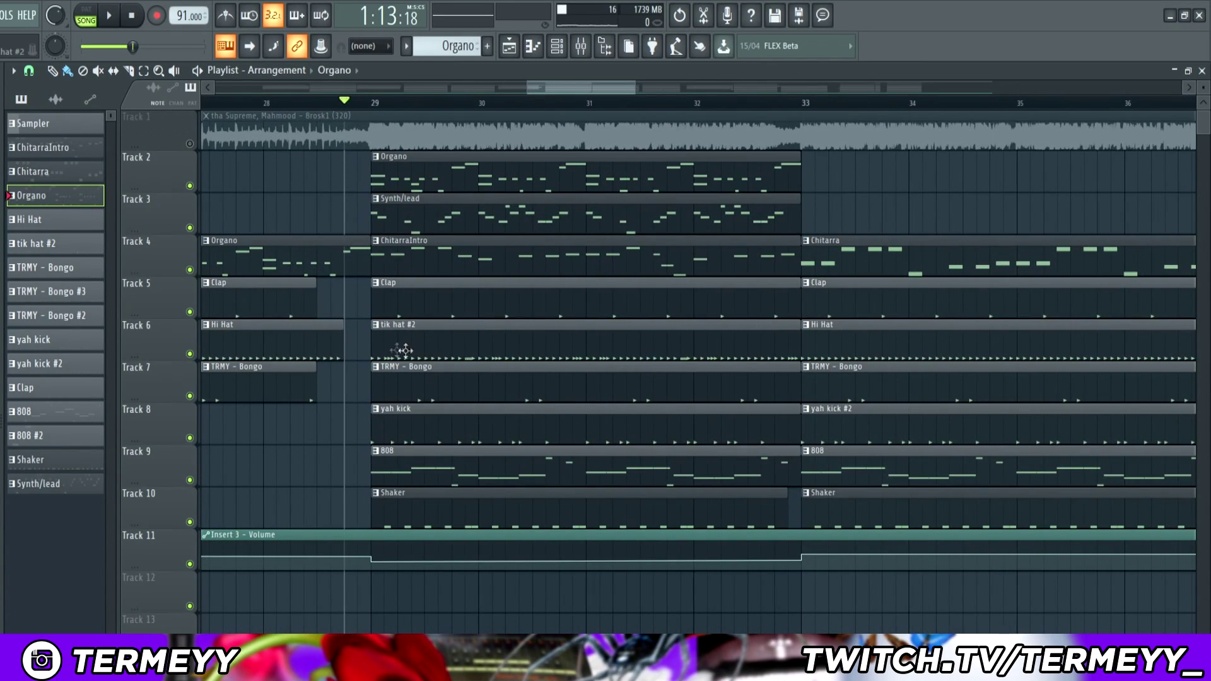
key("space")
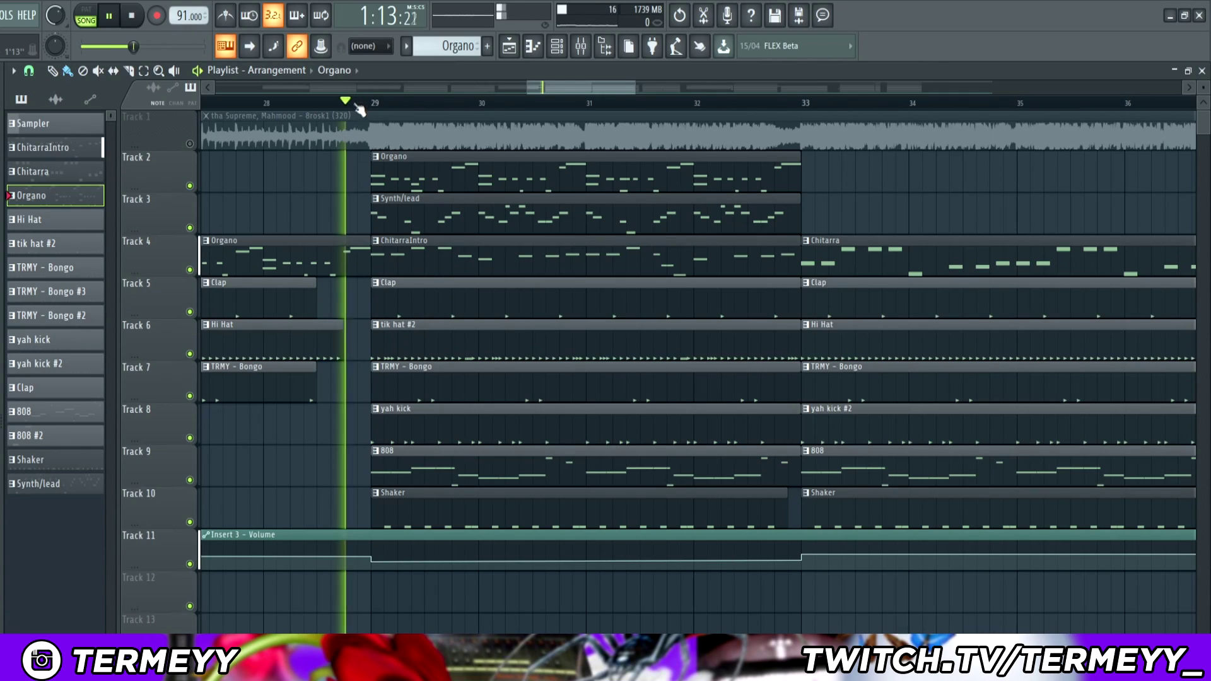
key("Page_Down")
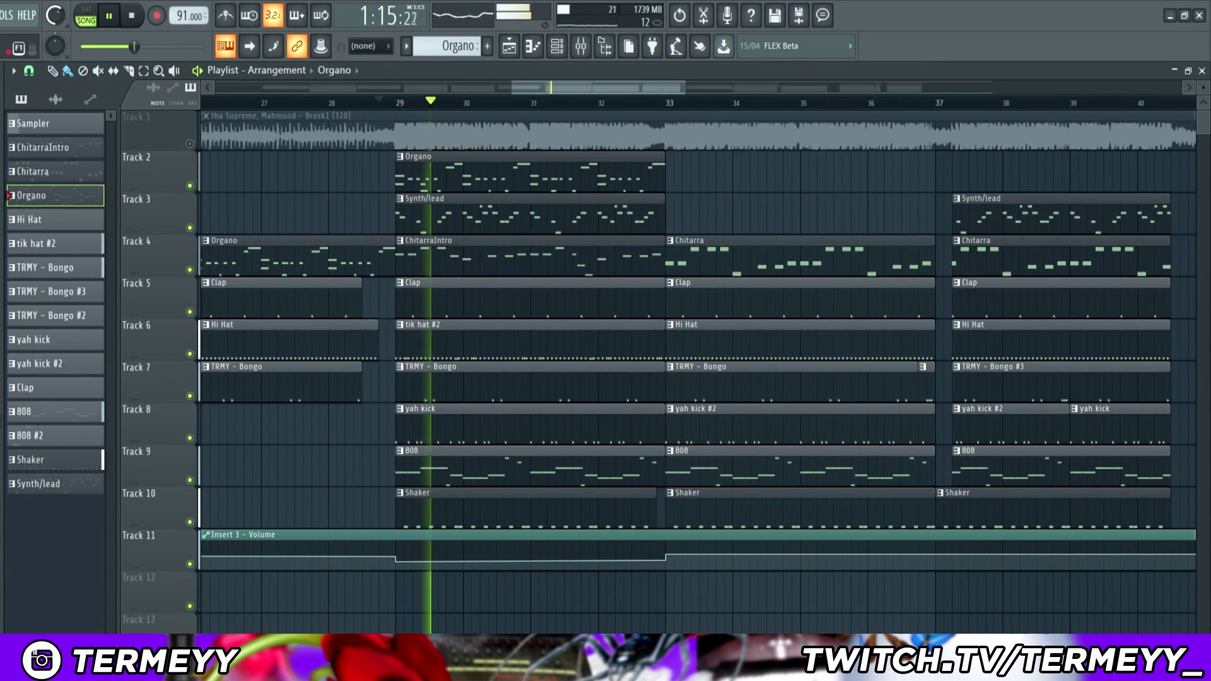
scroll(561, 356, "up", 2)
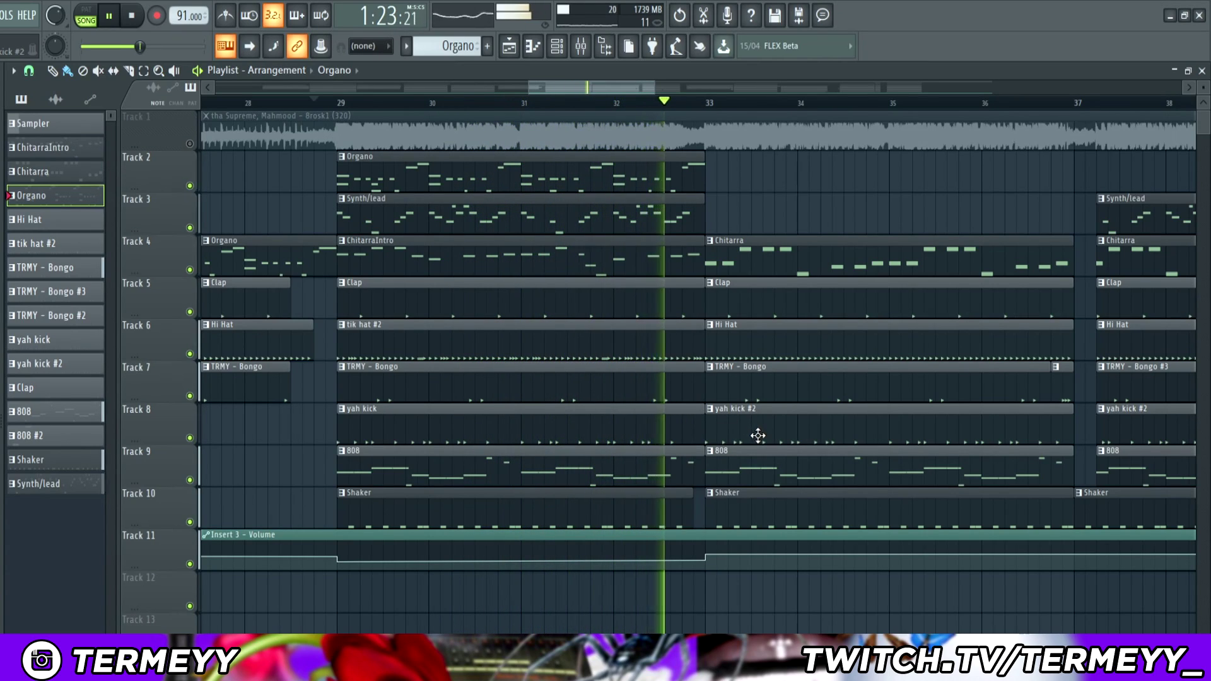
scroll(757, 435, "up", 2, "ctrl")
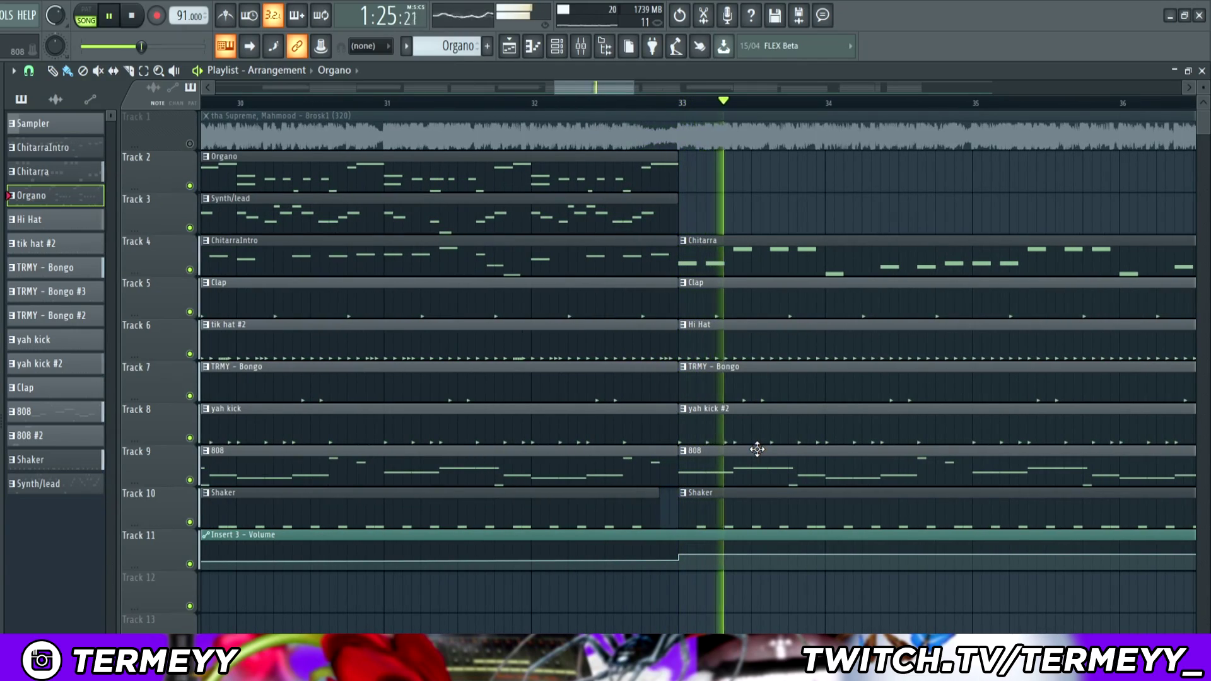
scroll(757, 449, "down", 3, "ctrl")
scroll(870, 499, "up", 1, "ctrl")
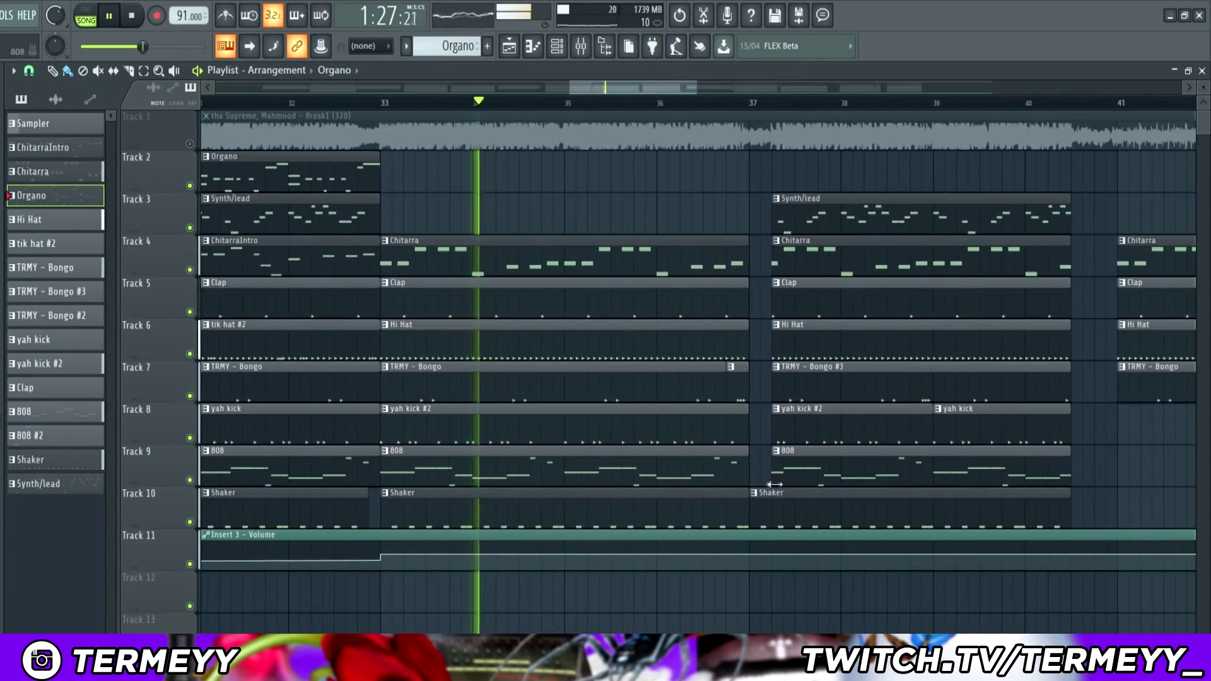
scroll(699, 459, "up", 1, "ctrl")
scroll(676, 449, "down", 2, "ctrl")
scroll(675, 449, "down", 5, "ctrl")
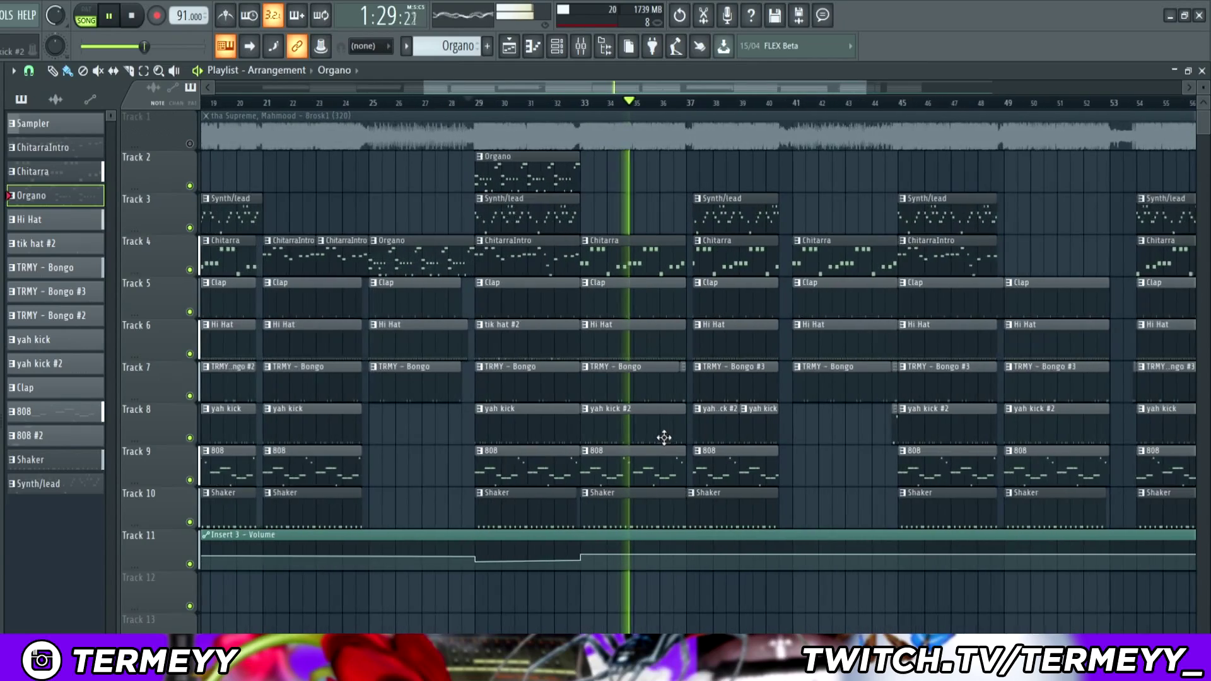
key("space")
- Solo Track 7 and play the short TRMY - Bongo #3 clip just before bar 37
left_click(452, 236)
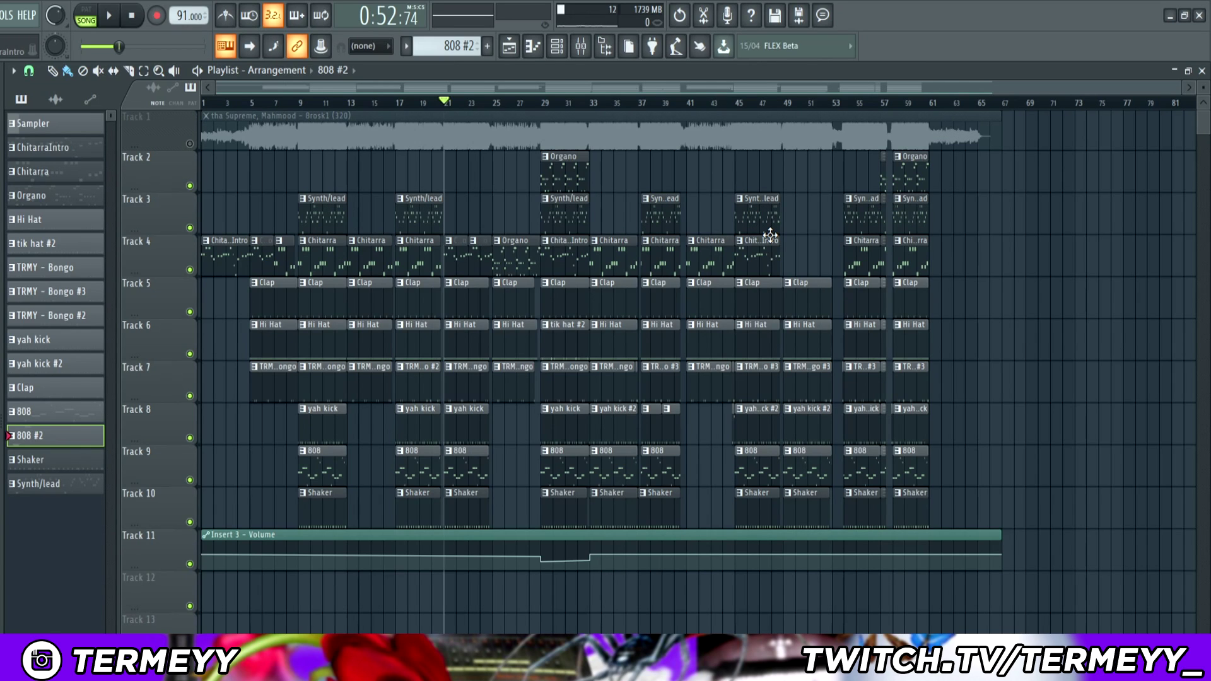
scroll(749, 281, "up", 10)
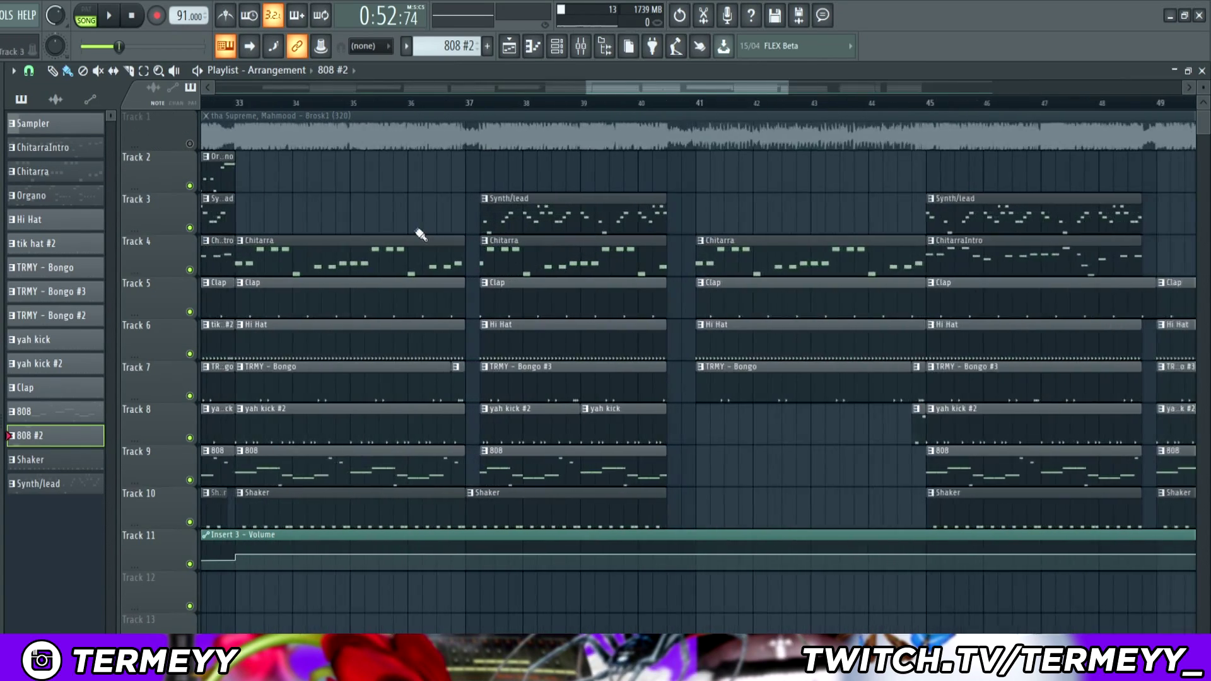
scroll(511, 109, "up", 4)
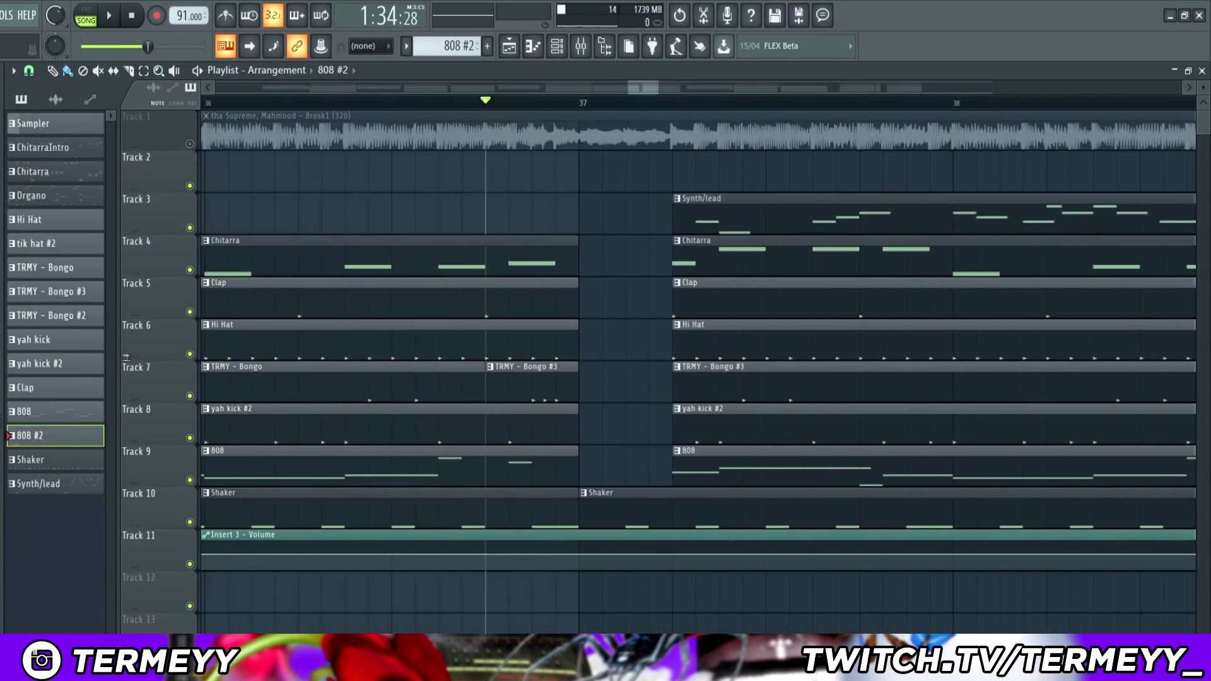
right_click(189, 395)
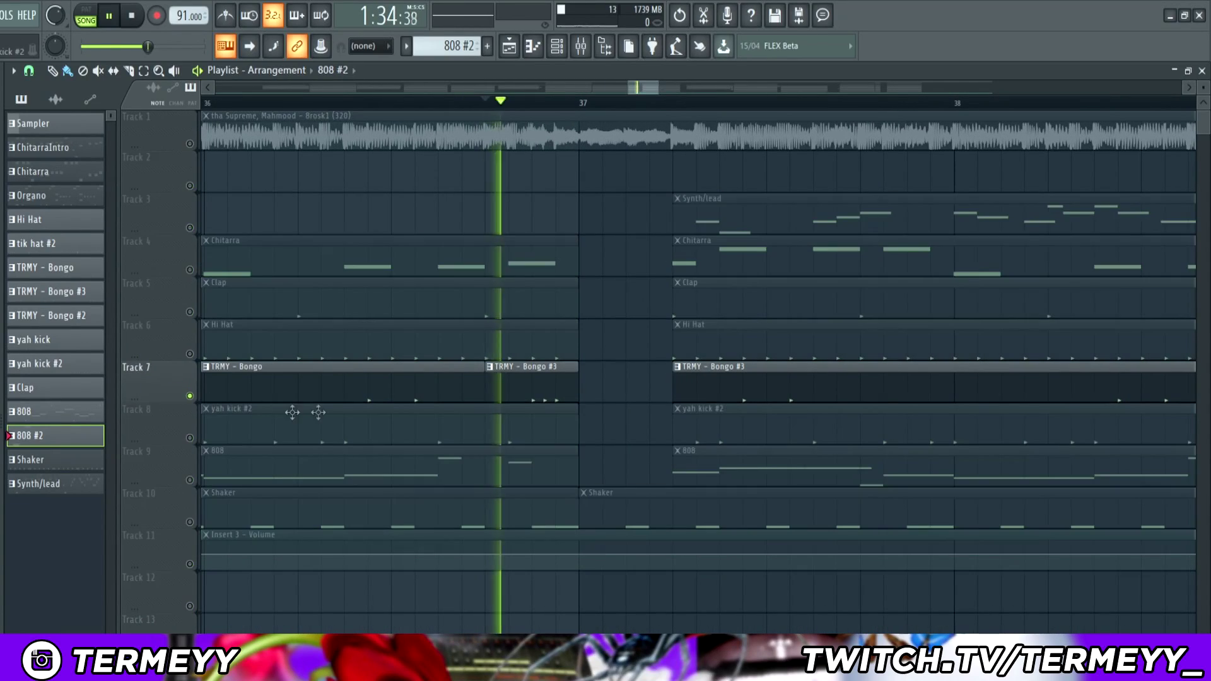
- Open the TRMY - Bongo #3 pattern in the piano roll, play it in pattern mode, and return to the playlist
scroll(407, 397, "down", 4)
double_click(419, 389)
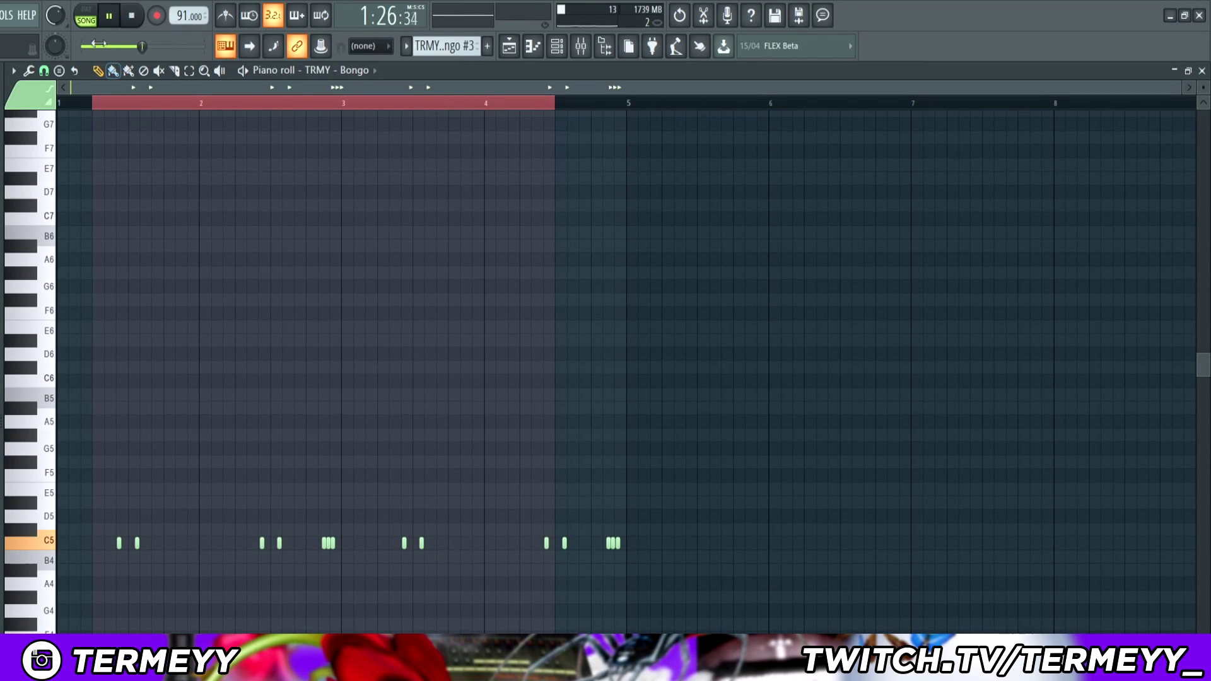
key("l")
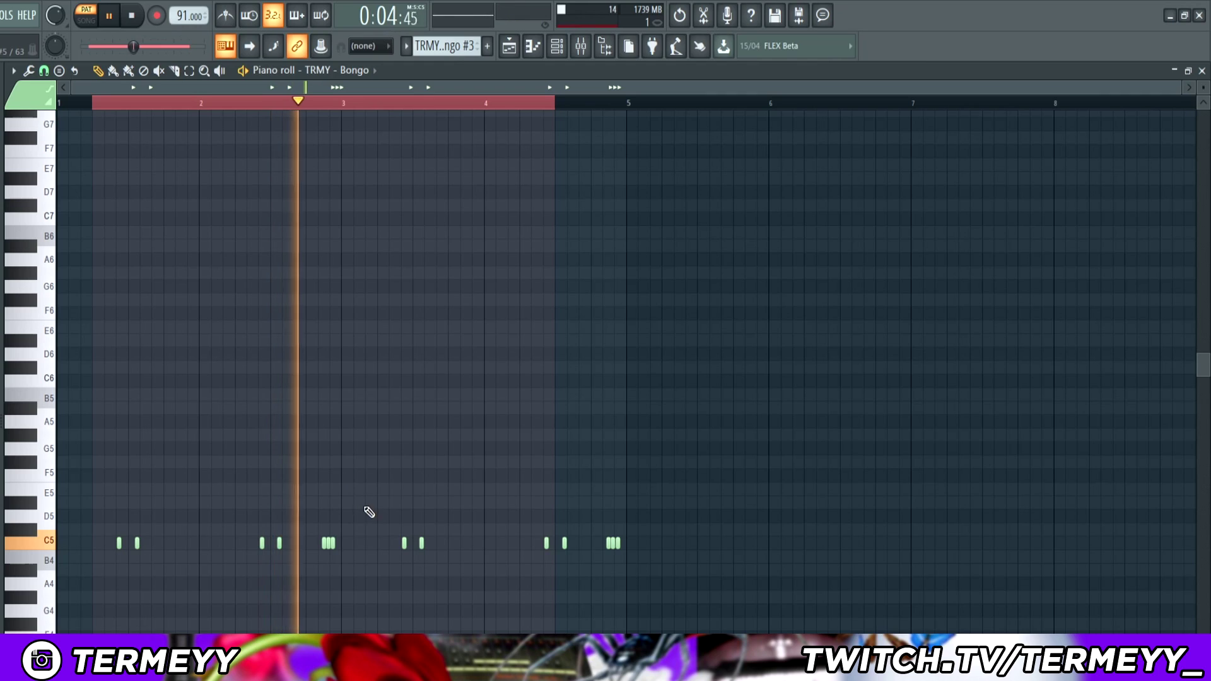
left_click(517, 53)
key("space")
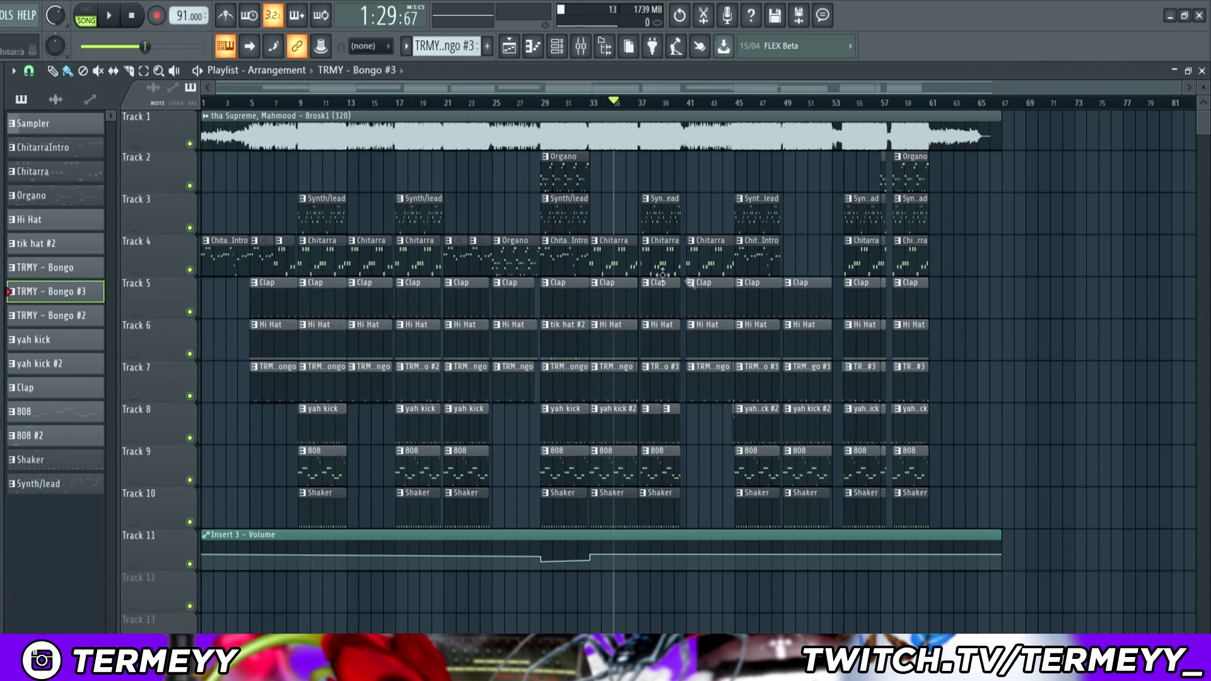
- Solo Track 8 and open the 808 #2 clip just before bar 45 to examine its notes, closing the piano roll again
scroll(852, 248, "up", 6)
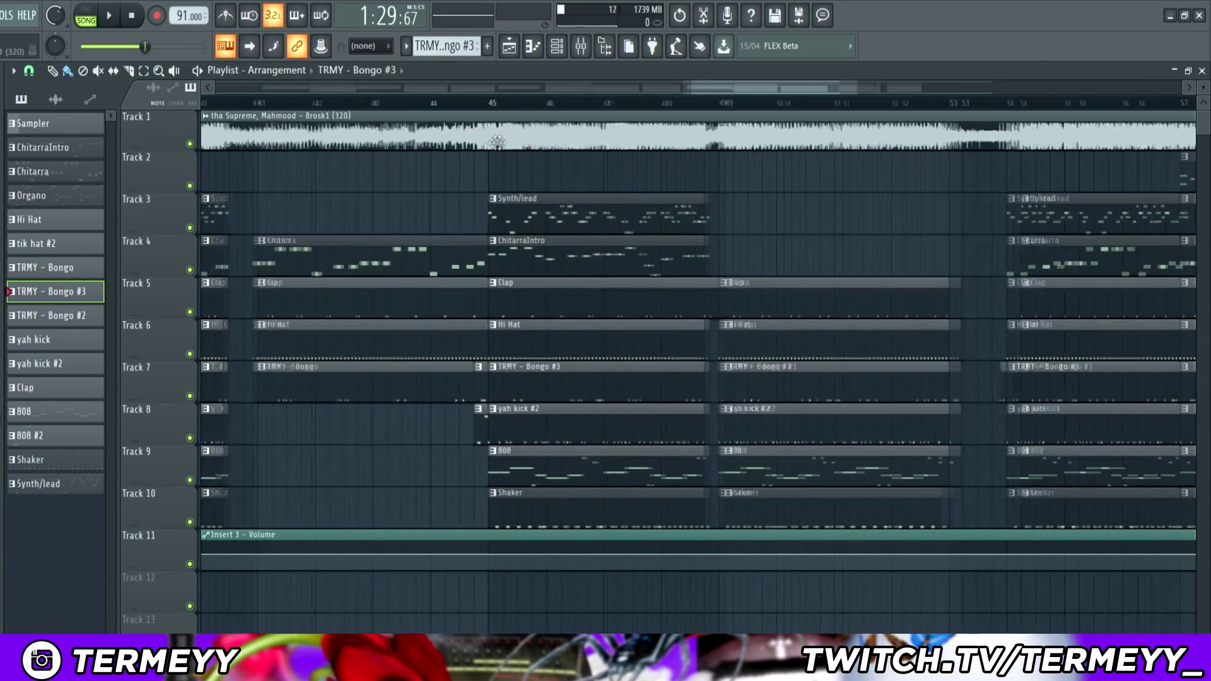
left_click(471, 410)
right_click(189, 438)
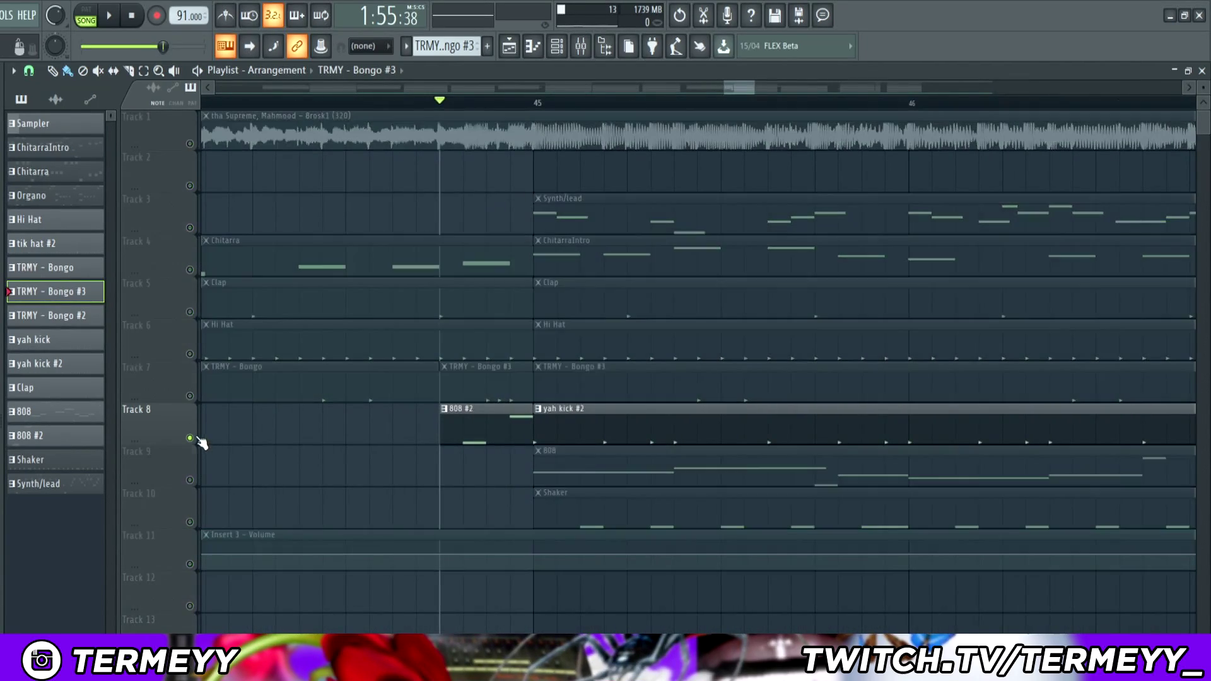
double_click(501, 431)
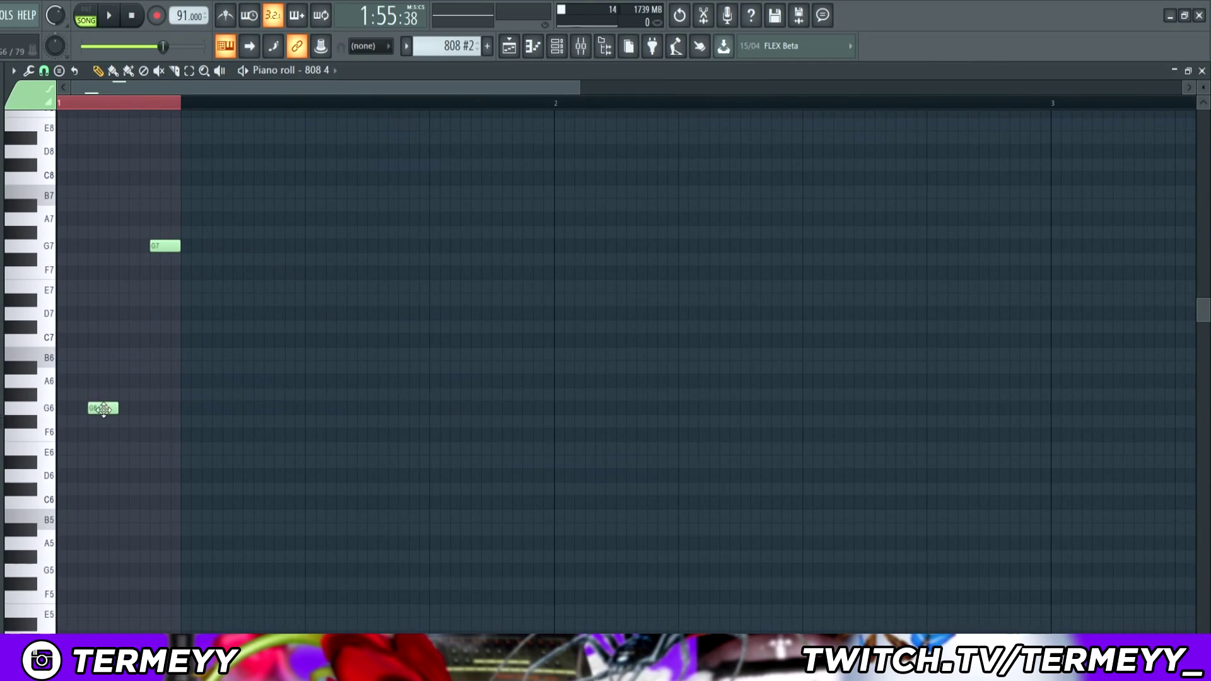
left_click(515, 54)
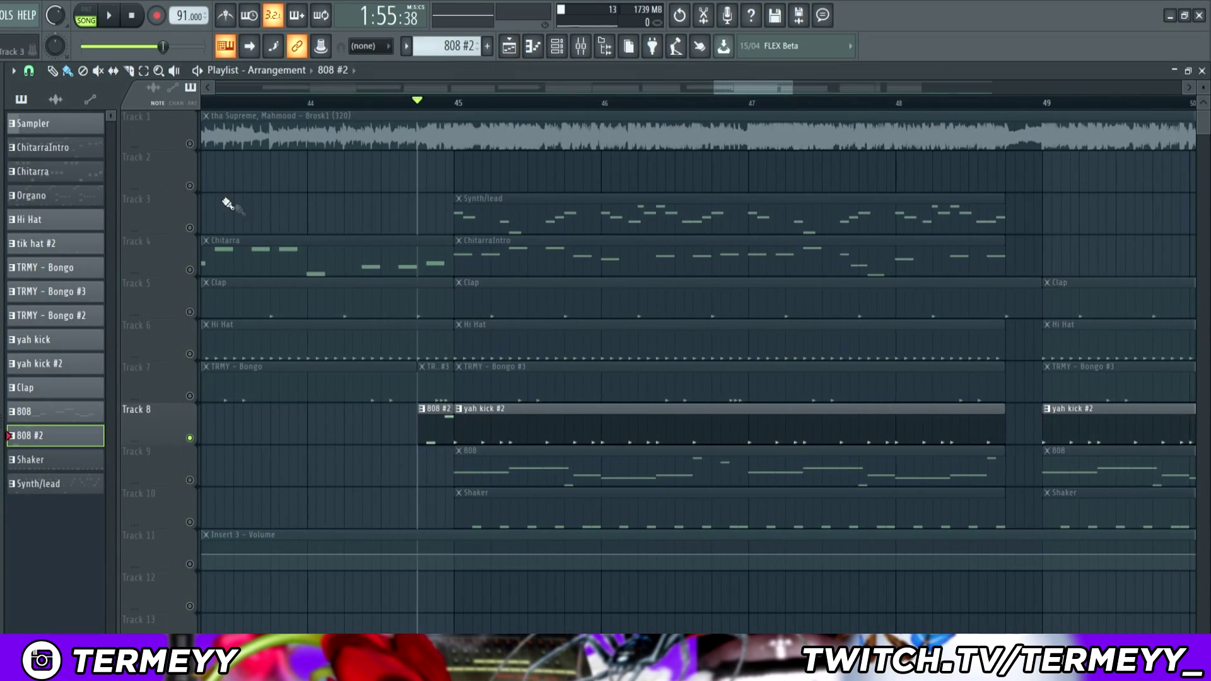
- Play the arrangement with all tracks from the 808 #2 clip before bar 45 to about bar 47
key("space")
scroll(516, 313, "down", 3)
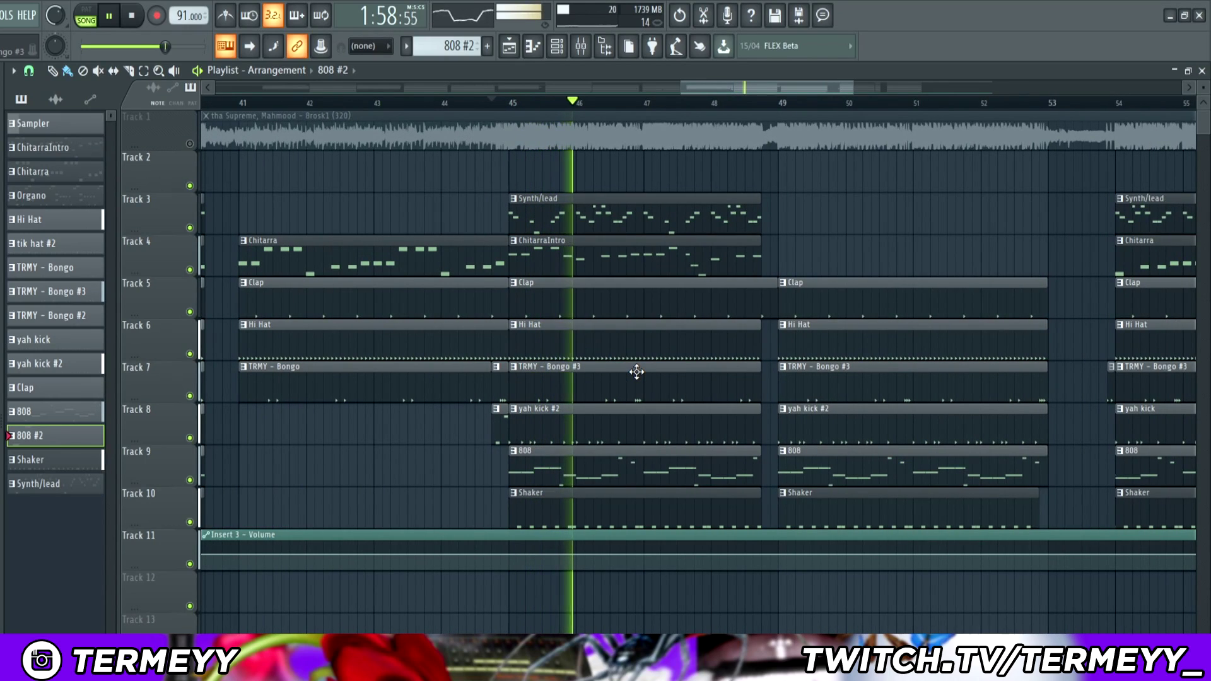
scroll(630, 418, "down", 3)
scroll(637, 413, "down", 3)
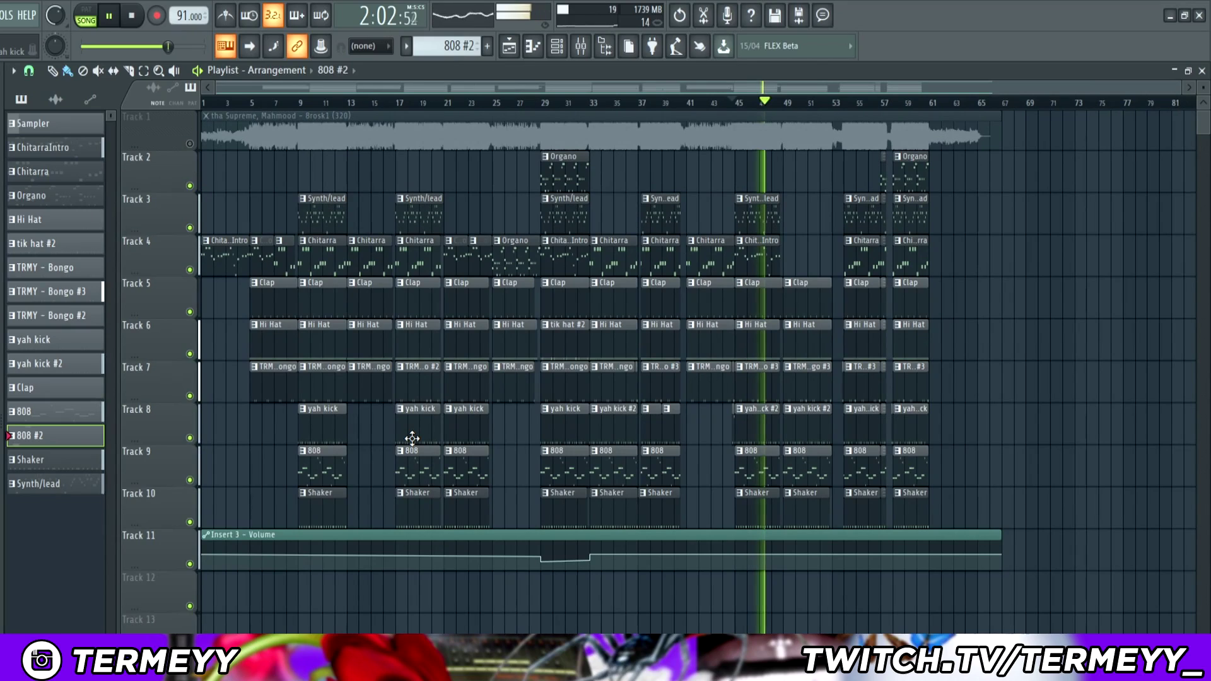
key("space")
- Select the Insert 3 - Volume automation clip on Track 11 and solo the guitar clips on Track 4
left_click(374, 534)
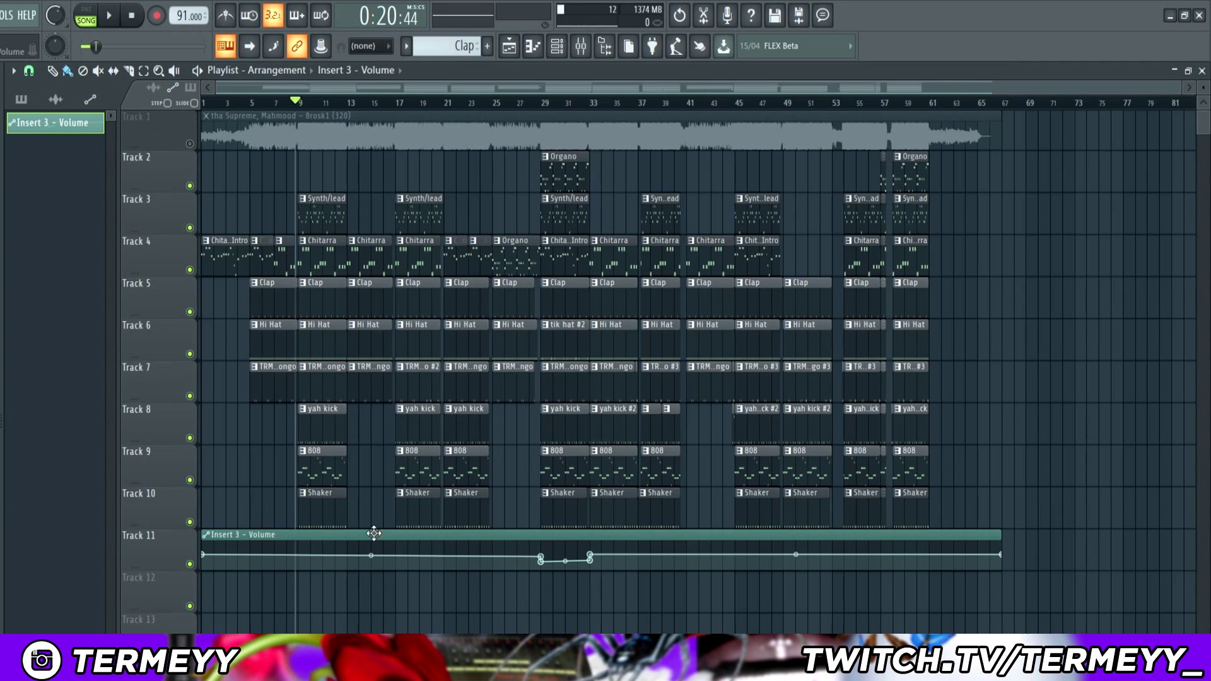
scroll(192, 166, "up", 5)
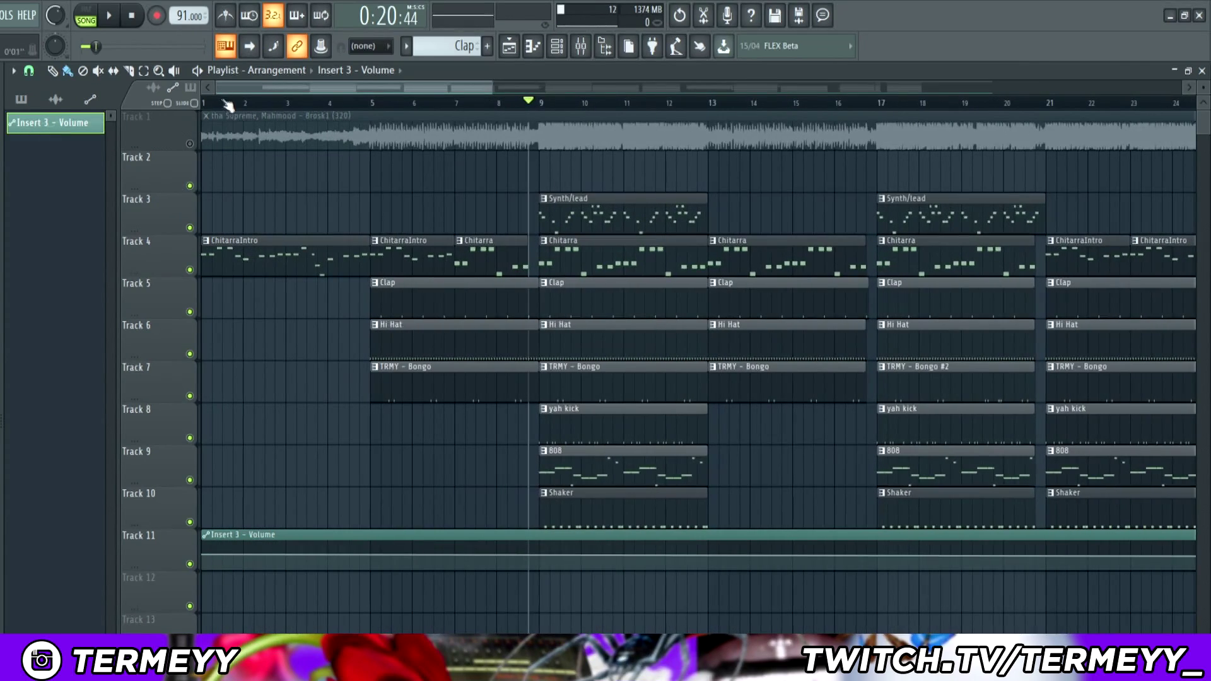
right_click(190, 269)
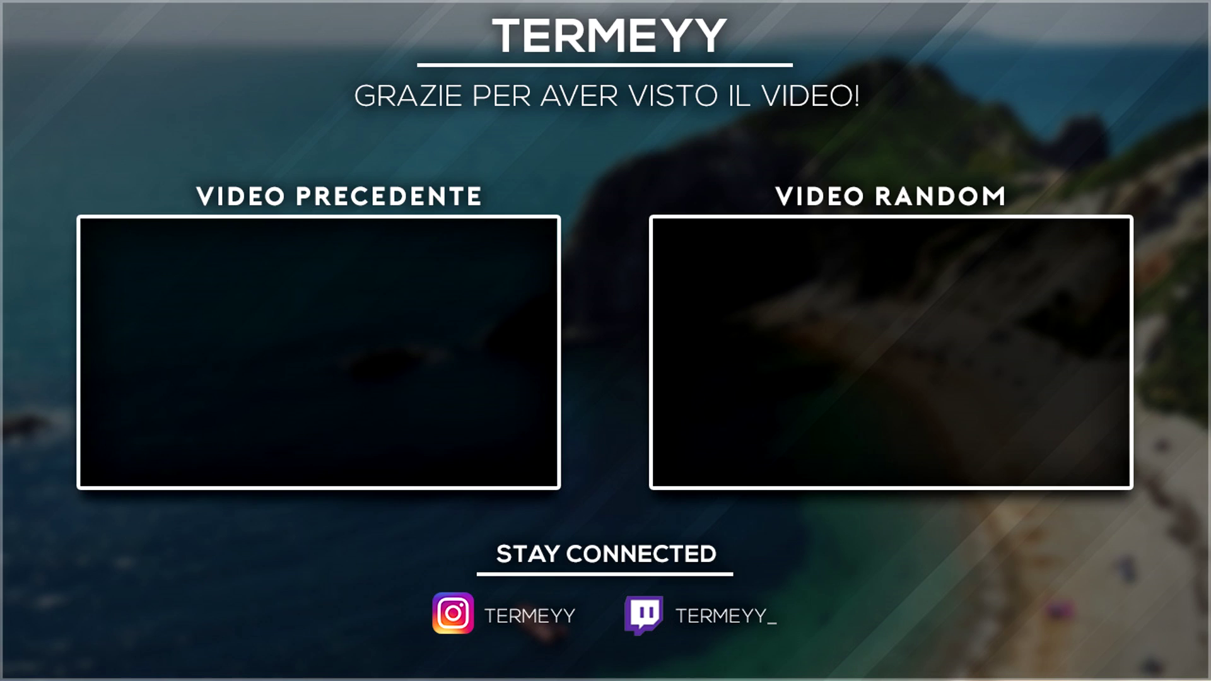